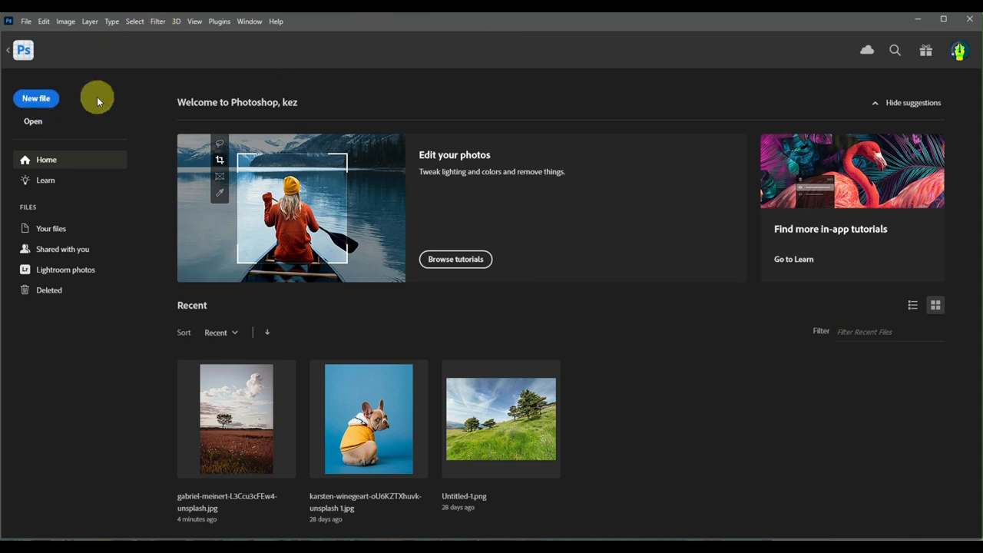
Open the L3Ccu3cFEw4-unsplash JPG photo of a lone tree in a field from the Downloads folder
{"action": "left_click", "coordinate": [49, 122]}
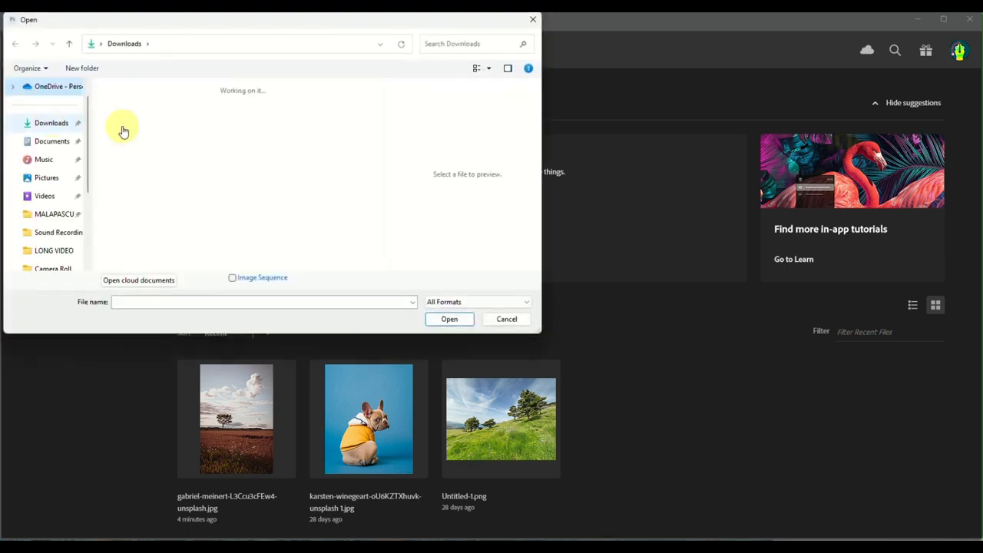
{"action": "scroll", "coordinate": [176, 123], "scroll_direction": "down", "scroll_amount": 5}
{"action": "scroll", "coordinate": [176, 123], "scroll_direction": "up", "scroll_amount": 2}
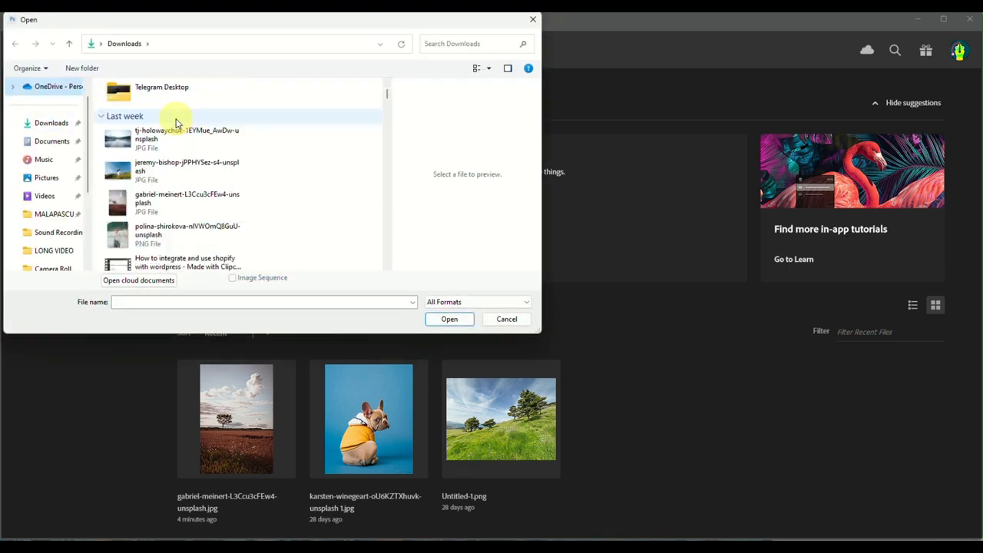
{"action": "scroll", "coordinate": [176, 123], "scroll_direction": "up", "scroll_amount": 2}
{"action": "scroll", "coordinate": [175, 122], "scroll_direction": "down", "scroll_amount": 10}
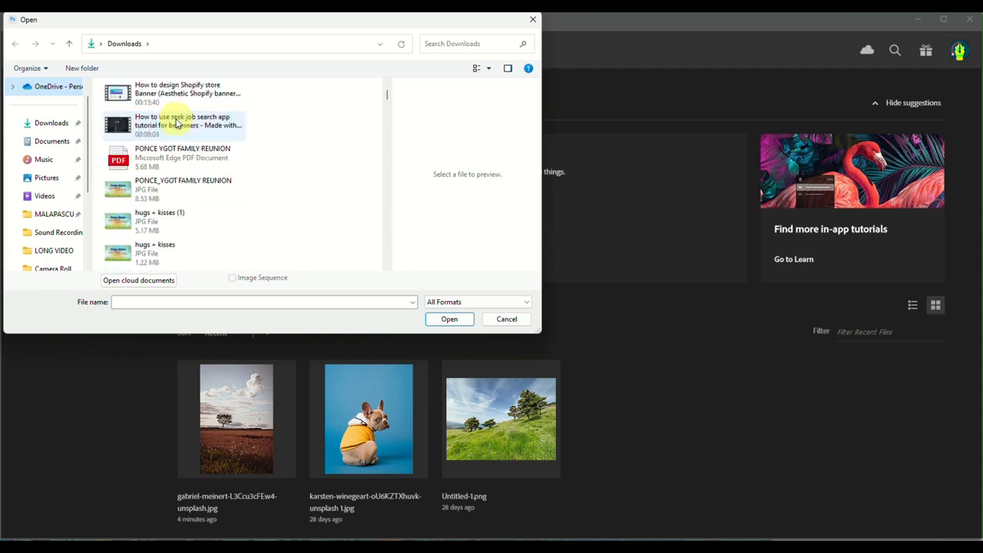
{"action": "scroll", "coordinate": [176, 123], "scroll_direction": "down", "scroll_amount": 10}
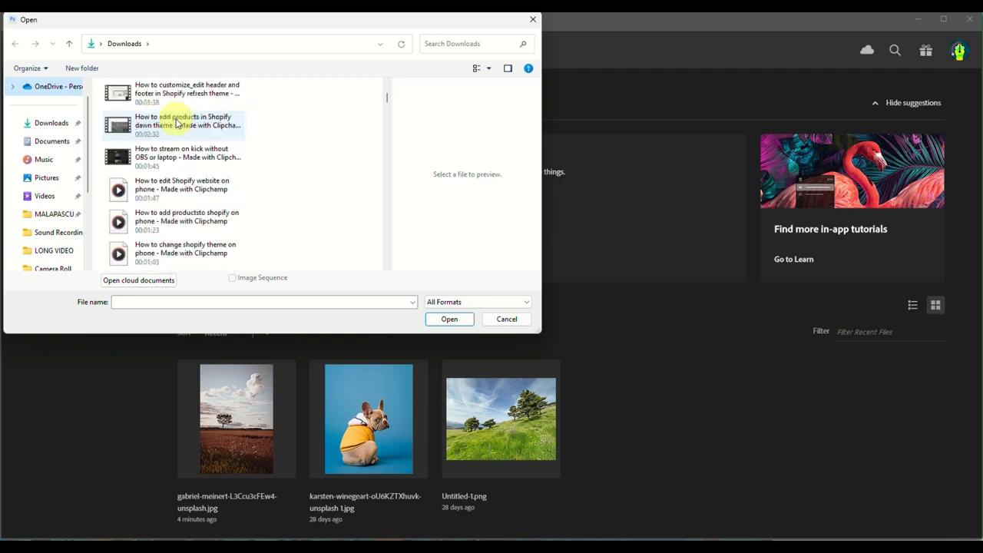
{"action": "scroll", "coordinate": [176, 123], "scroll_direction": "up", "scroll_amount": 3}
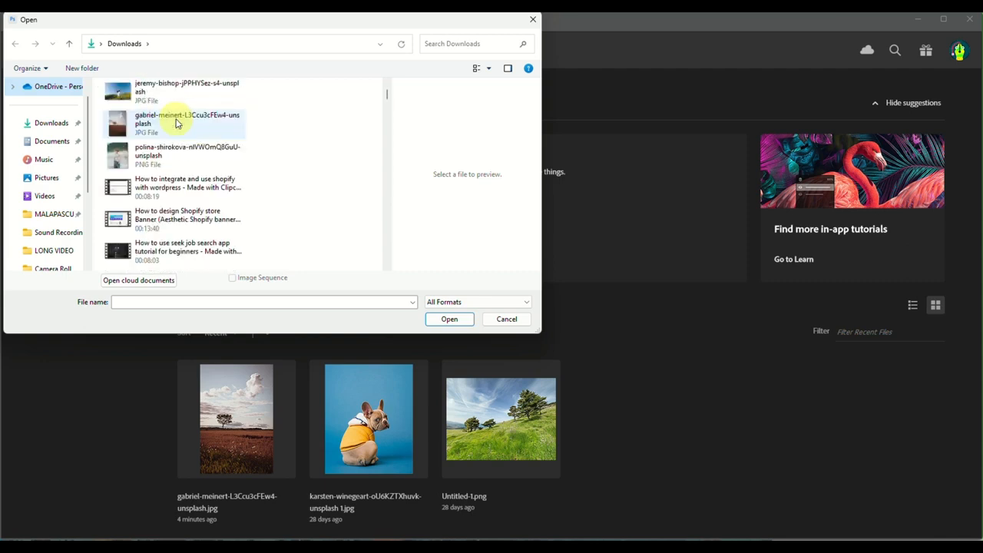
{"action": "left_click", "coordinate": [176, 123]}
{"action": "left_click", "coordinate": [452, 321]}
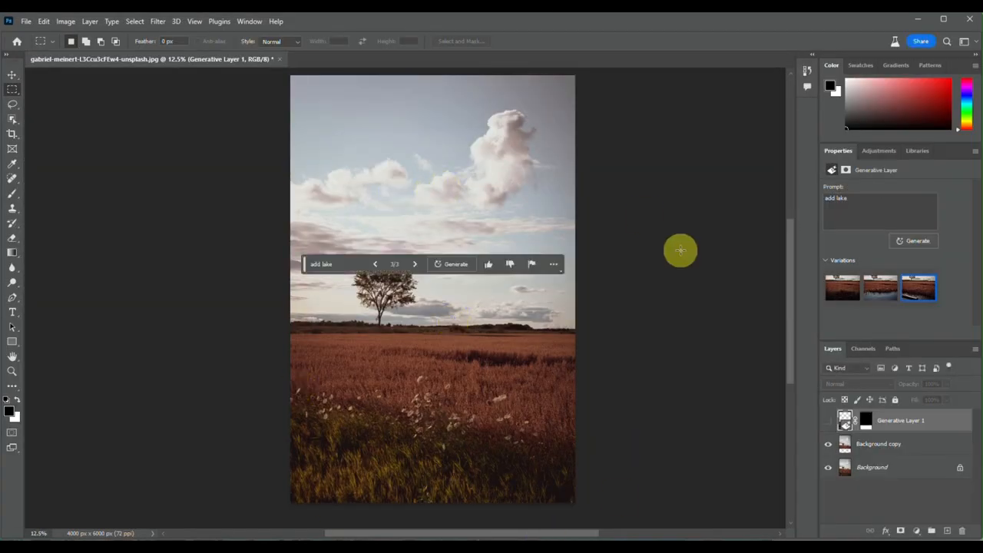
Revert the photo to its last saved version, discarding the earlier generative layer and background copy
{"action": "scroll", "coordinate": [647, 309], "scroll_direction": "right", "scroll_amount": 1}
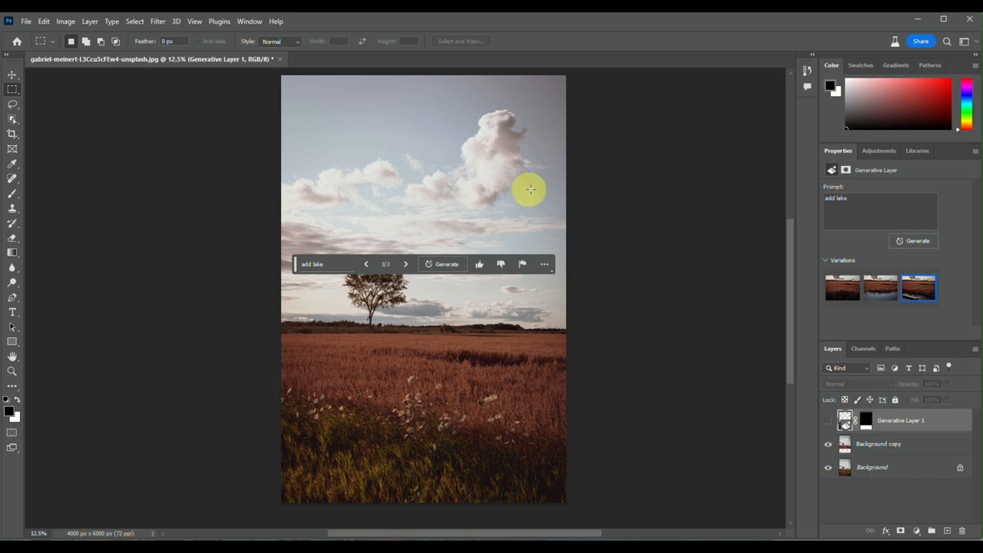
{"action": "key", "text": "F12"}
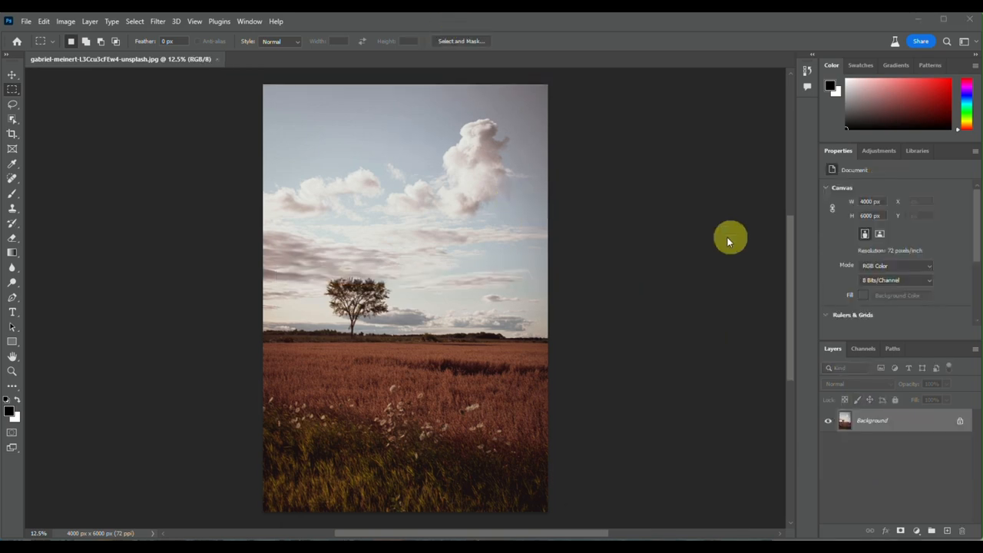
Duplicate the Background layer with the default name and hide the original Background layer
{"action": "right_click", "coordinate": [881, 420]}
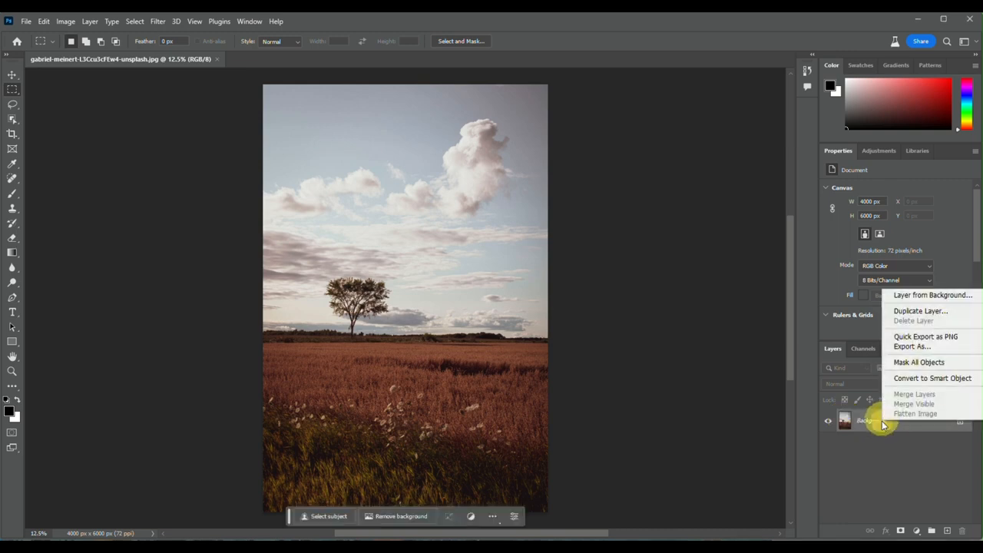
{"action": "left_click", "coordinate": [919, 311]}
{"action": "key", "text": "Return"}
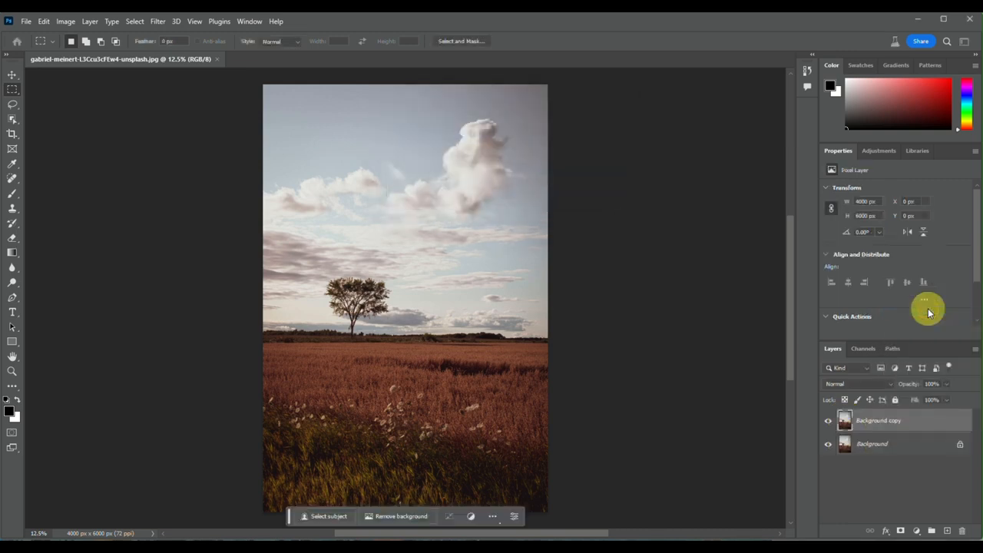
{"action": "left_click", "coordinate": [826, 442]}
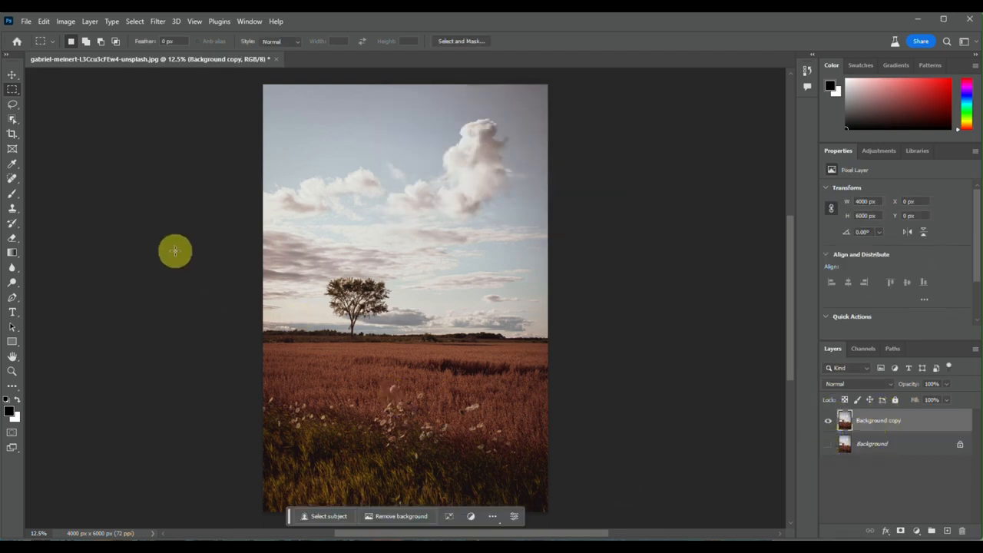
Select the full-width lower strip of the field, about 4000 × 1512 px, with the Rectangular Marquee and delete it from the copy
{"action": "scroll", "coordinate": [368, 339], "scroll_direction": "down", "scroll_amount": 3}
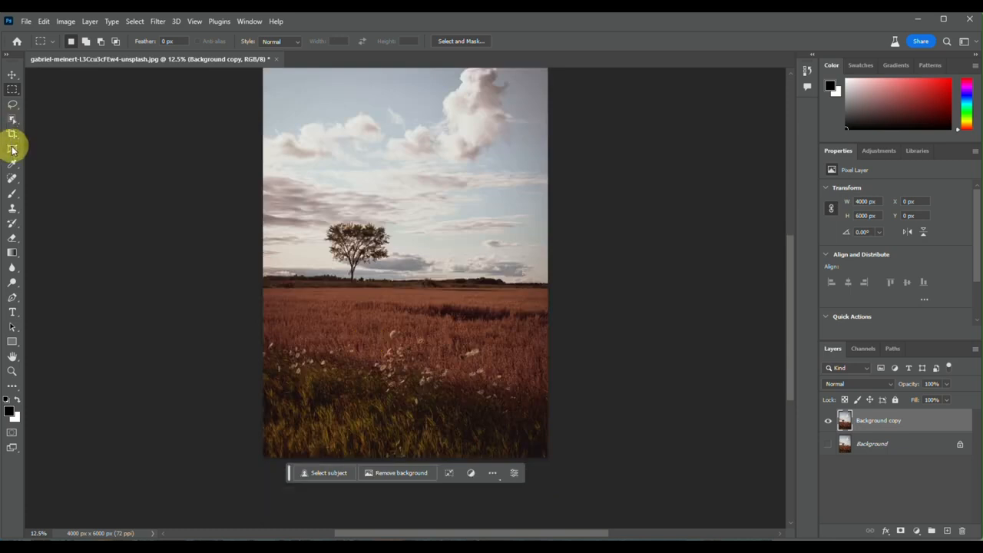
{"action": "left_click", "coordinate": [13, 91]}
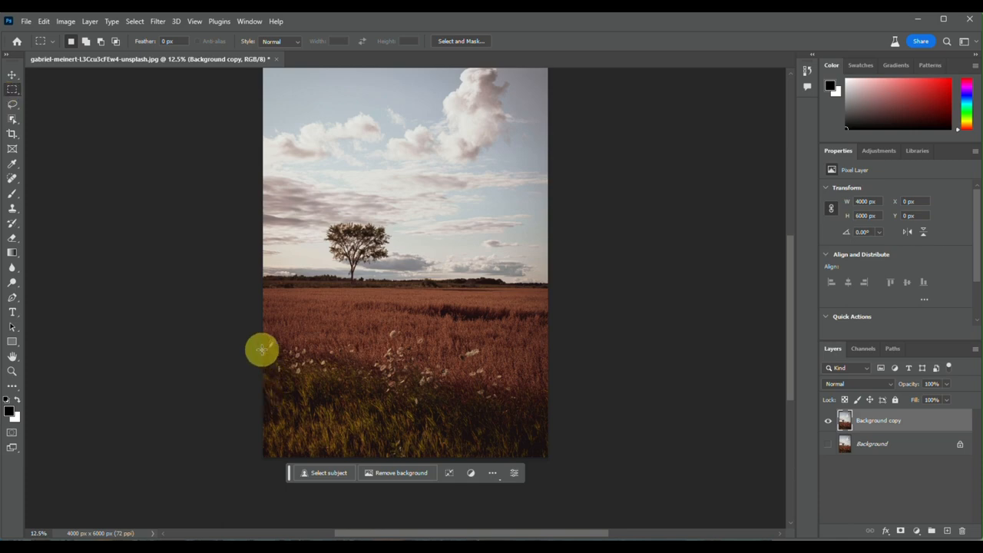
{"action": "left_click_drag", "start_coordinate": [262, 350], "coordinate": [550, 487]}
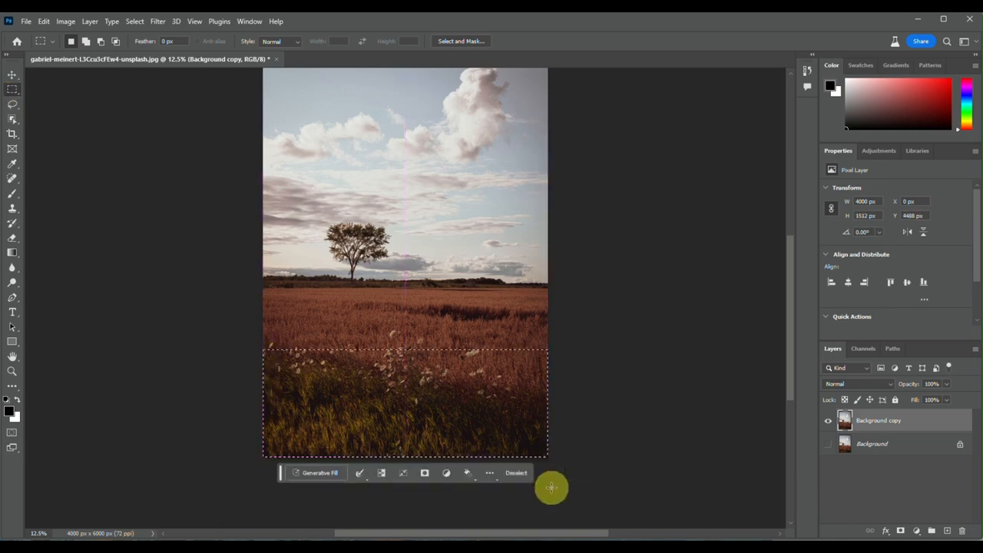
{"action": "key", "text": "Delete"}
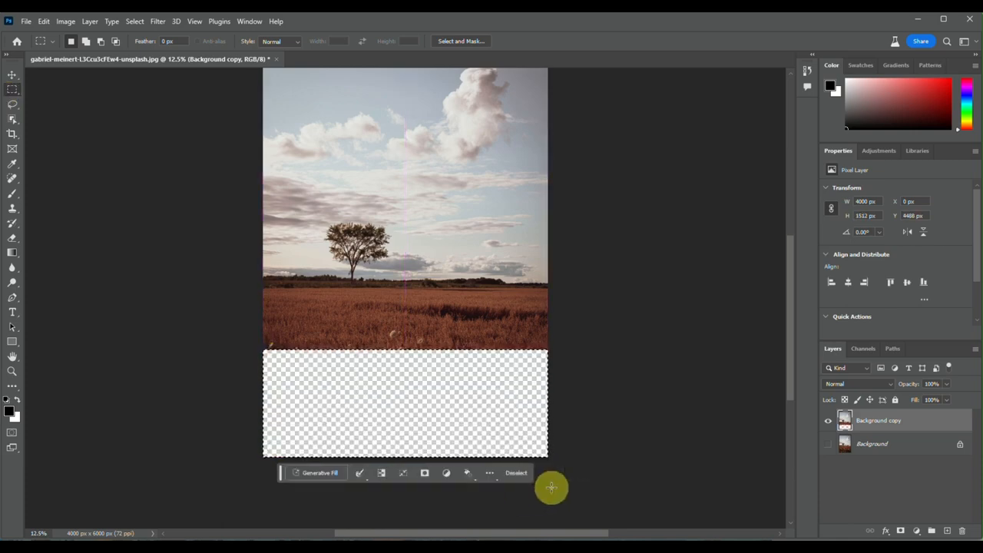
Fill the emptied strip using Generative Fill with the prompt "add lake"
{"action": "left_click", "coordinate": [313, 473]}
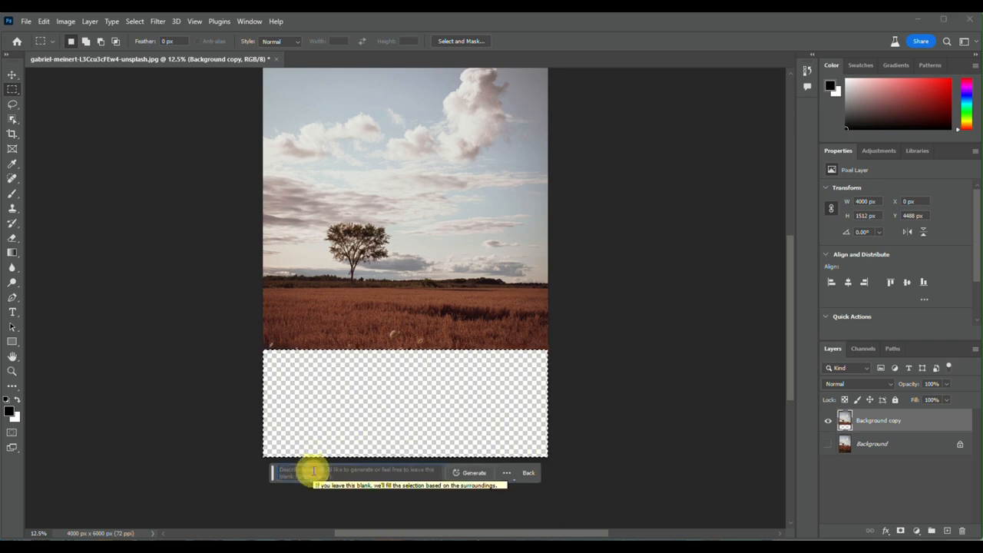
{"action": "type", "text": "add "}
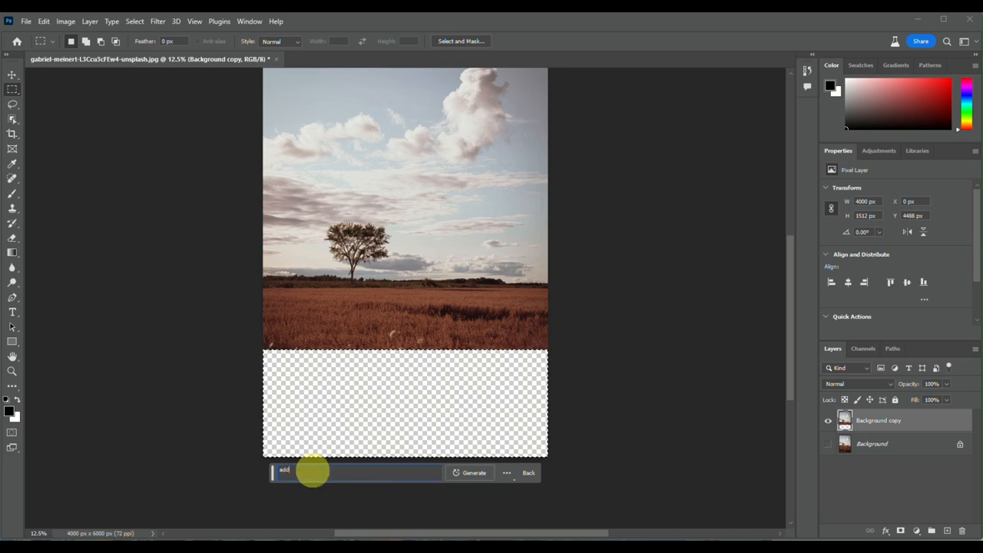
{"action": "type", "text": "lake"}
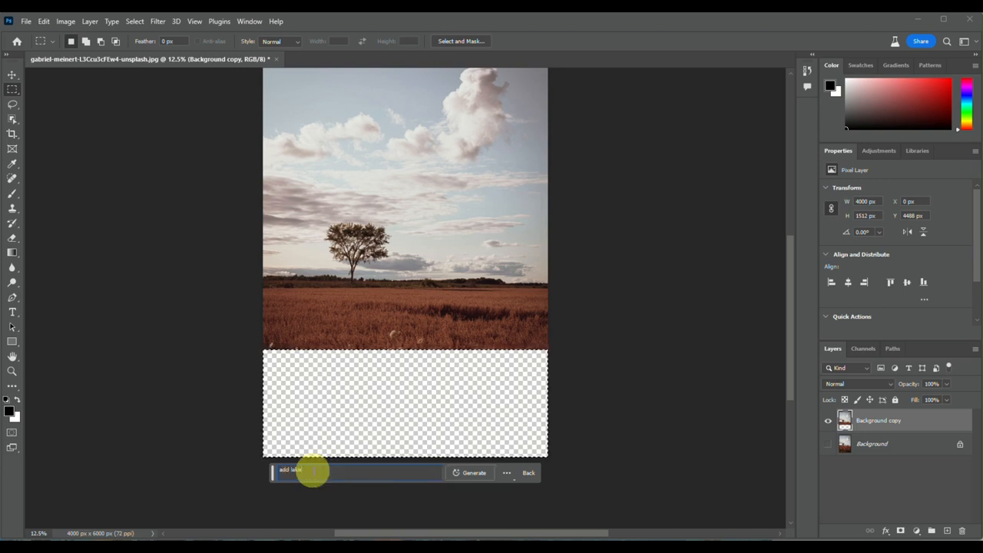
{"action": "key", "text": "Return"}
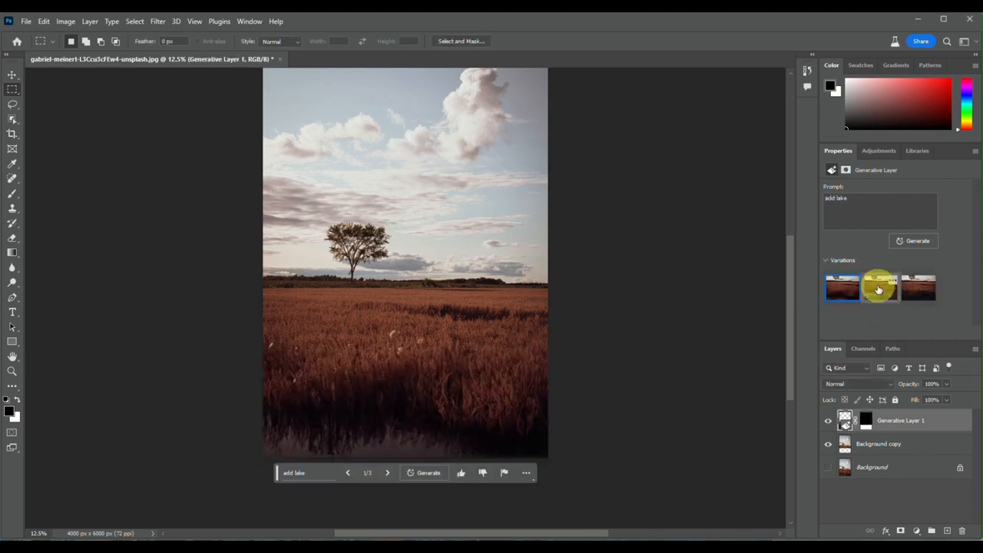
Preview each of the generated lake variations and compare the first with the second
{"action": "left_click", "coordinate": [878, 286]}
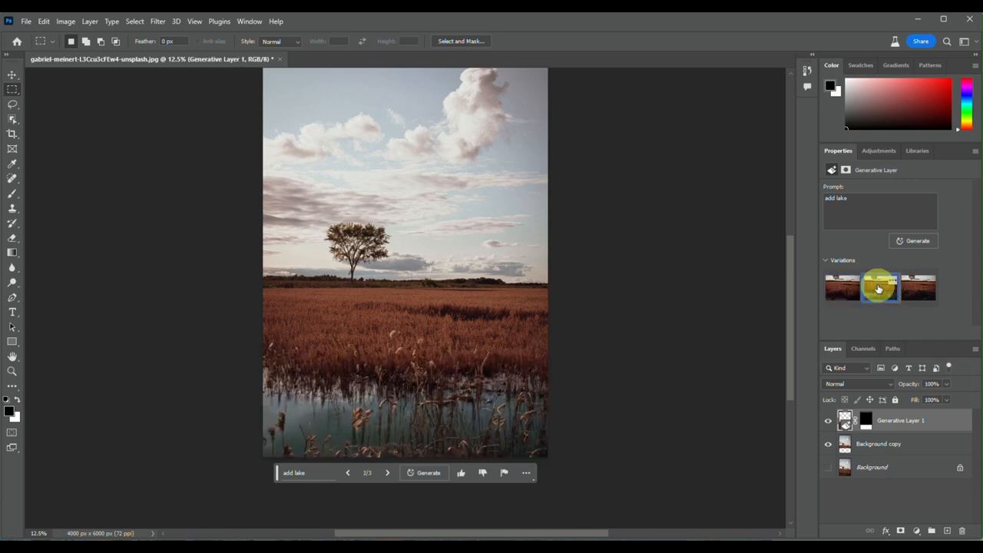
{"action": "left_click", "coordinate": [924, 286]}
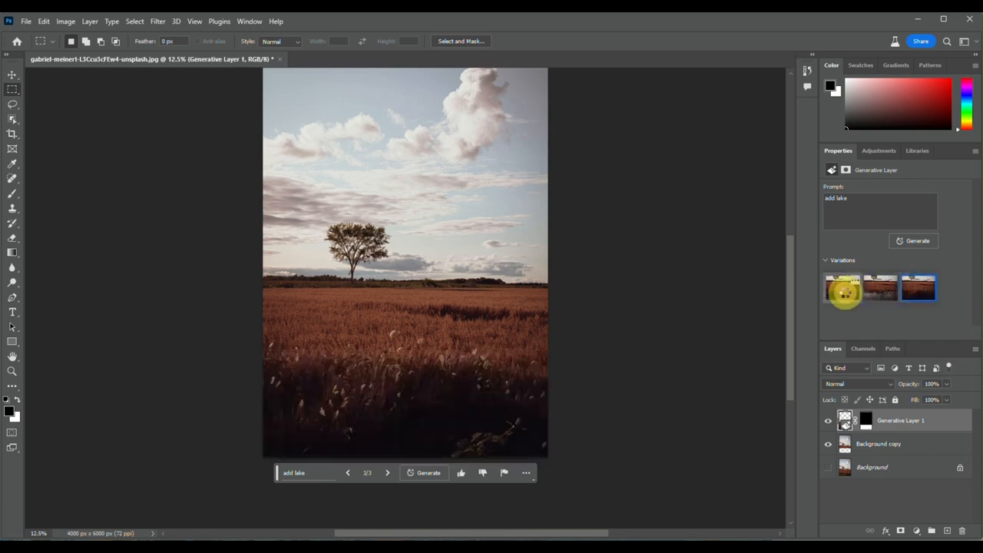
{"action": "left_click", "coordinate": [844, 292]}
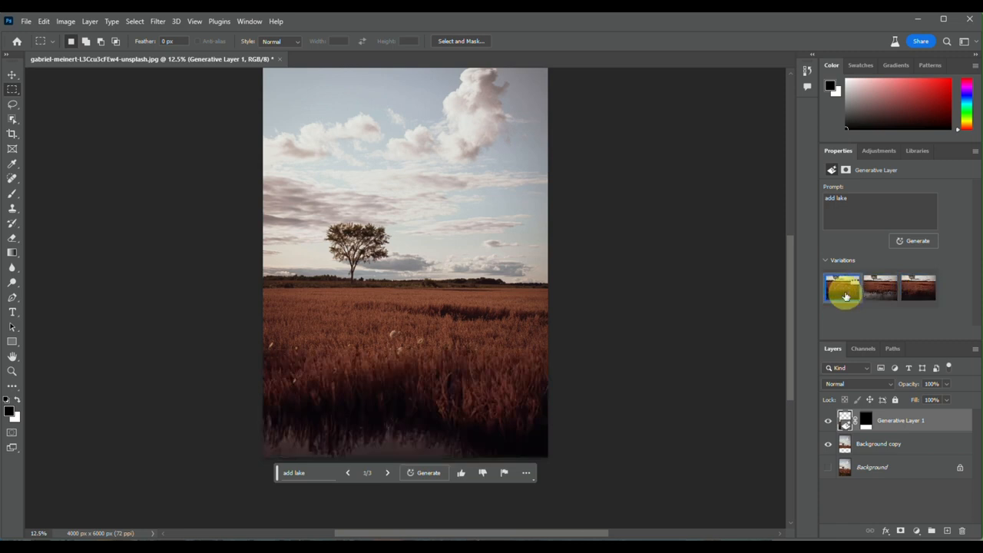
{"action": "left_click", "coordinate": [874, 294]}
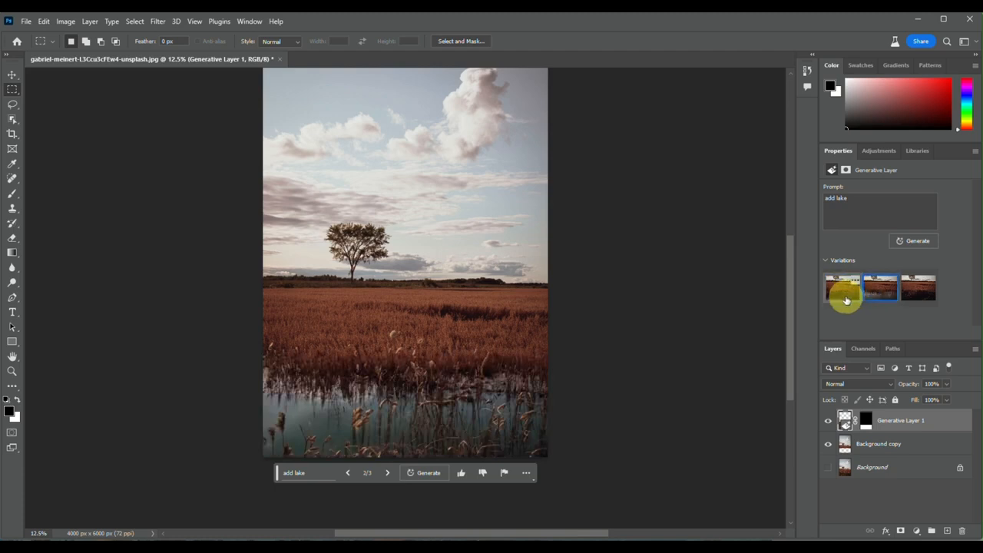
{"action": "left_click", "coordinate": [845, 299]}
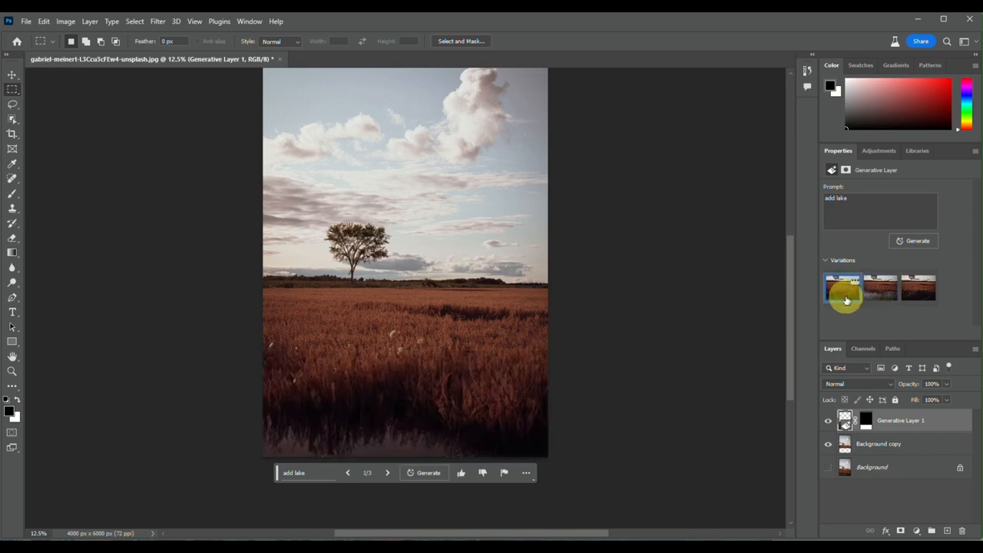
Generate another set of variations from the "add lake" prompt and choose the third one
{"action": "left_click", "coordinate": [425, 472]}
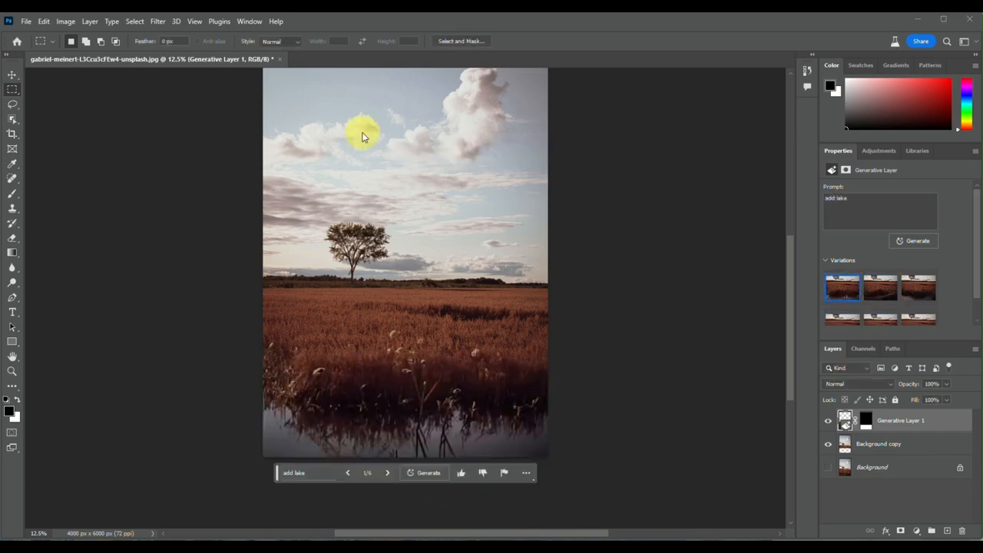
{"action": "left_click", "coordinate": [388, 473]}
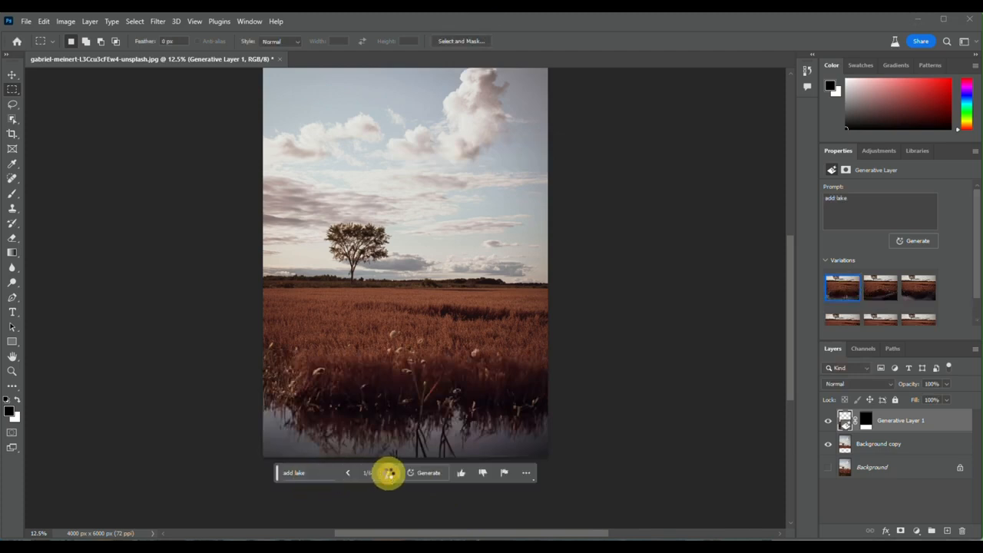
{"action": "left_click", "coordinate": [388, 473]}
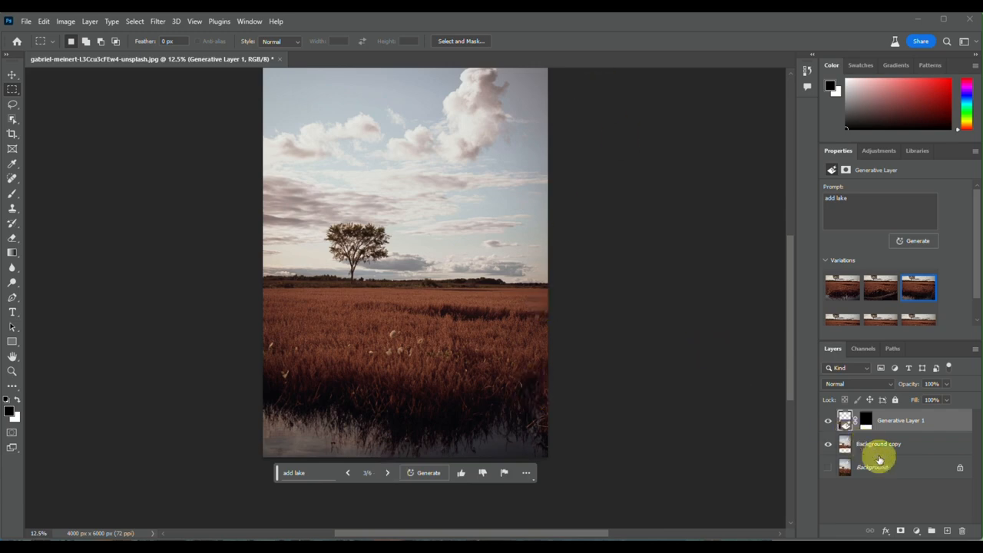
Check the options offered for the third variation of Generative Layer 1
{"action": "left_click", "coordinate": [879, 445]}
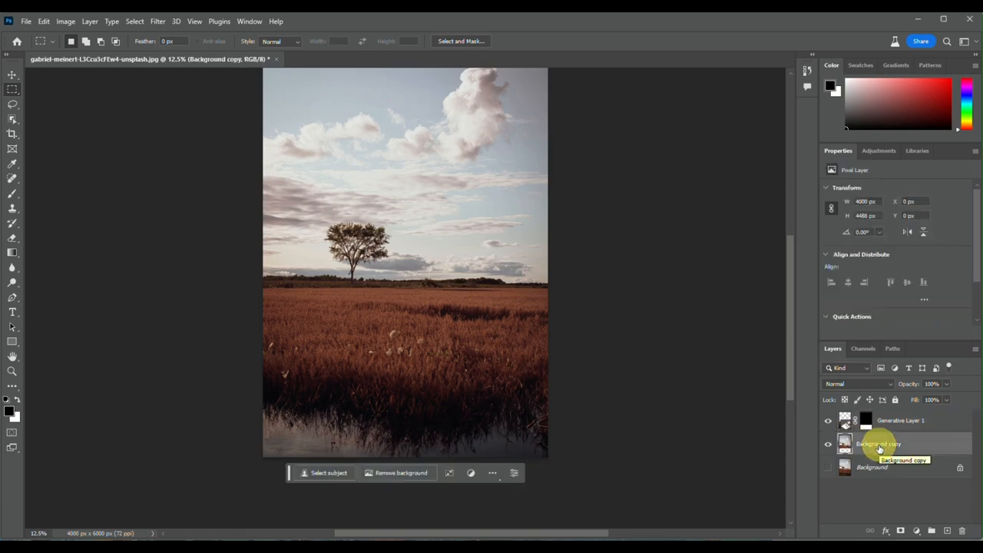
{"action": "left_click", "coordinate": [873, 423]}
{"action": "left_click", "coordinate": [919, 295]}
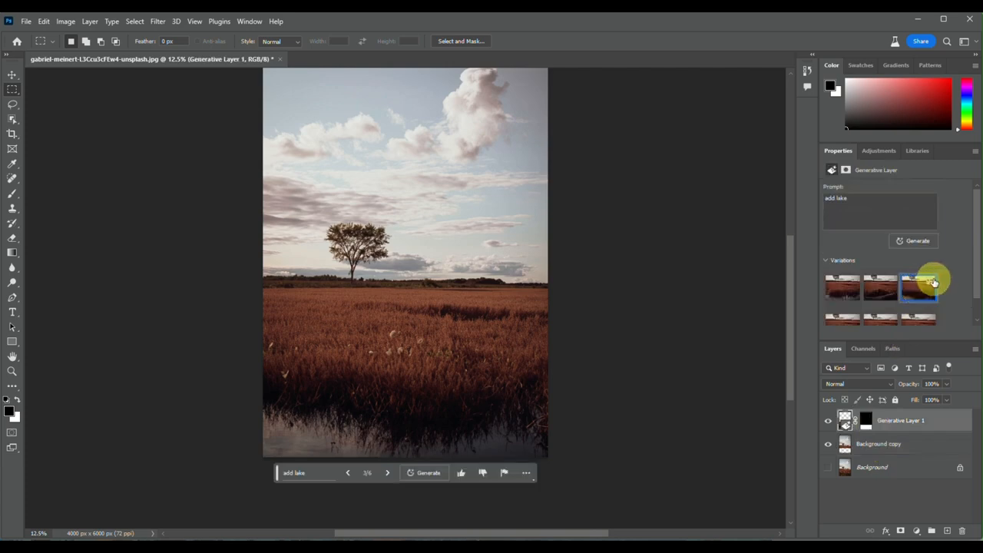
{"action": "left_click", "coordinate": [932, 282]}
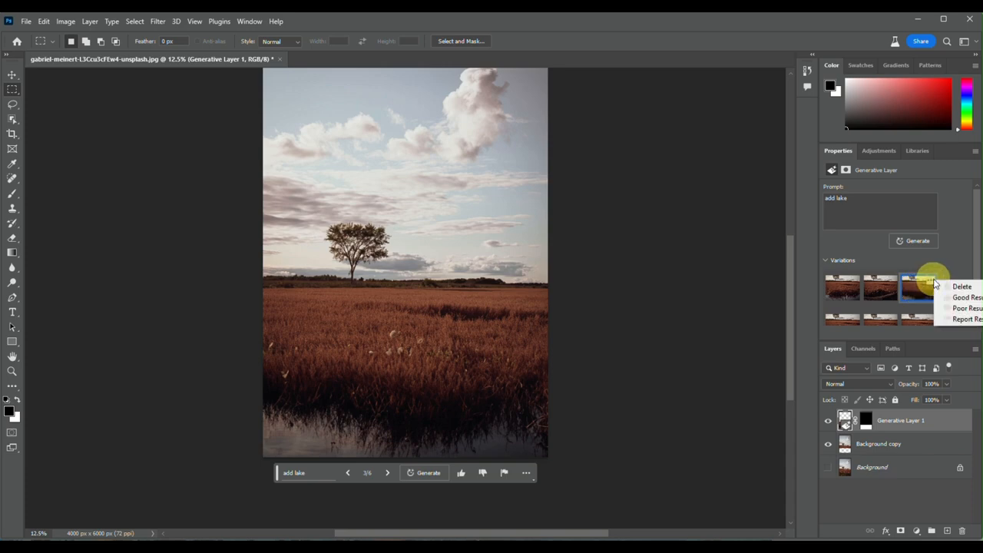
{"action": "left_click", "coordinate": [929, 444]}
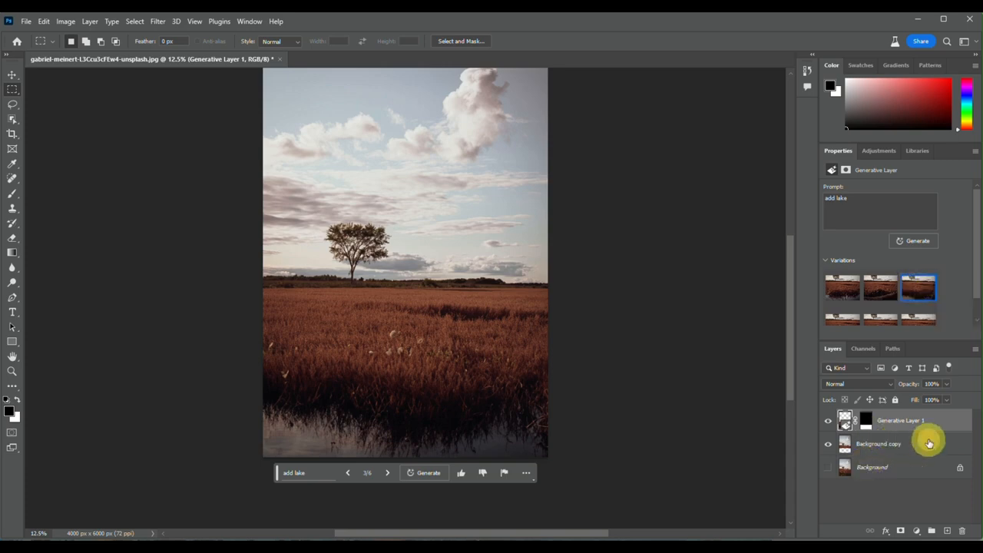
Make the Background copy layer active
{"action": "left_click", "coordinate": [889, 444]}
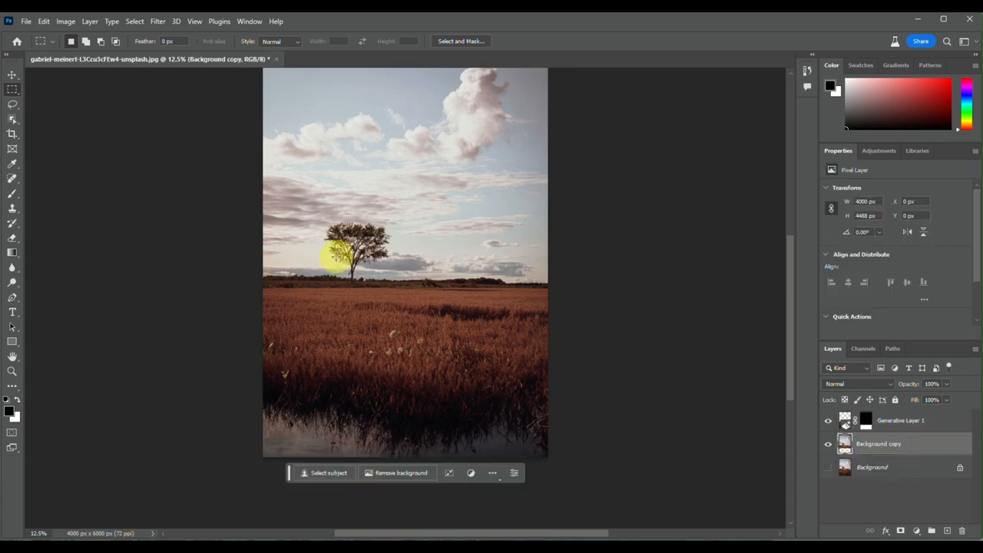
Try to select the upper sky with the Magic Wand tool at tolerance 32, adding the clouds above the tree
{"action": "left_click", "coordinate": [11, 103]}
{"action": "left_click", "coordinate": [13, 121]}
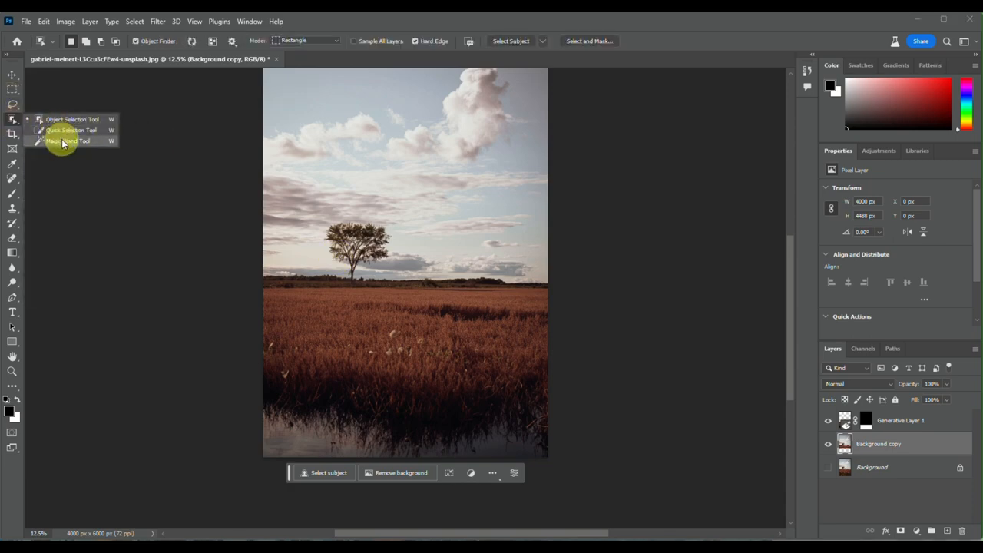
{"action": "left_click", "coordinate": [63, 141]}
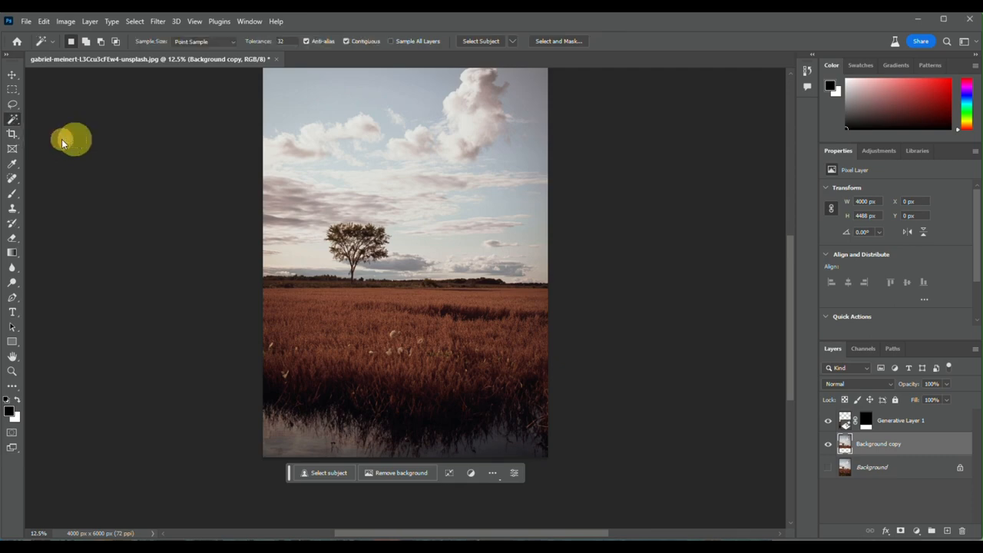
{"action": "left_click", "coordinate": [327, 149]}
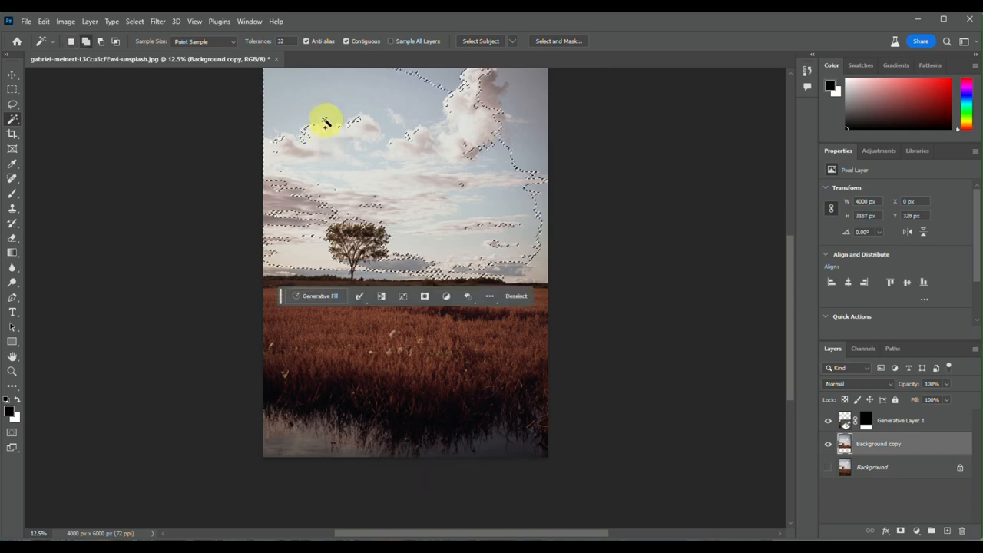
{"action": "left_click", "coordinate": [326, 103]}
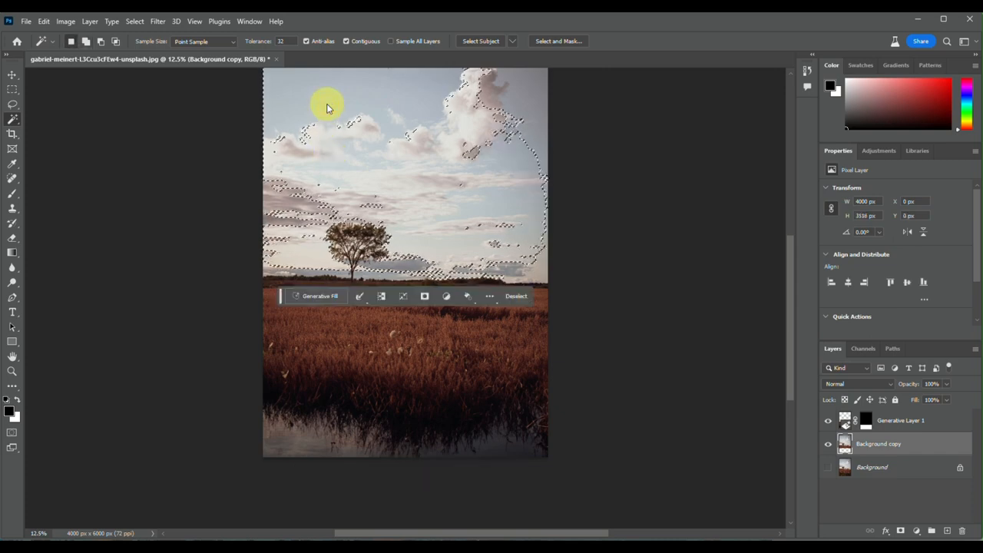
{"action": "left_click", "coordinate": [304, 135]}
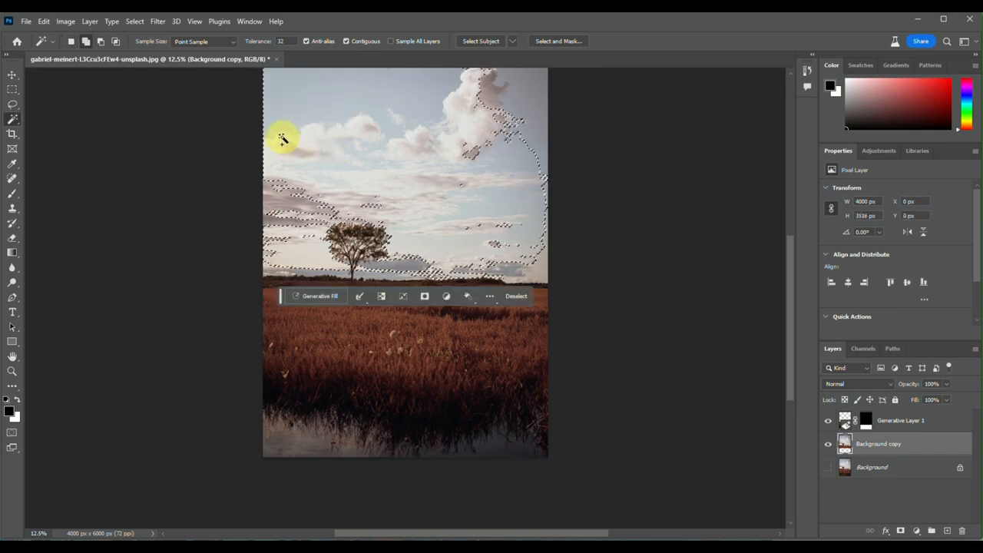
Add the dark clouds and the low sky between the left image edge and the tree to the Magic Wand selection
{"action": "left_click", "coordinate": [275, 193]}
{"action": "left_click", "coordinate": [279, 199], "text": "shift"}
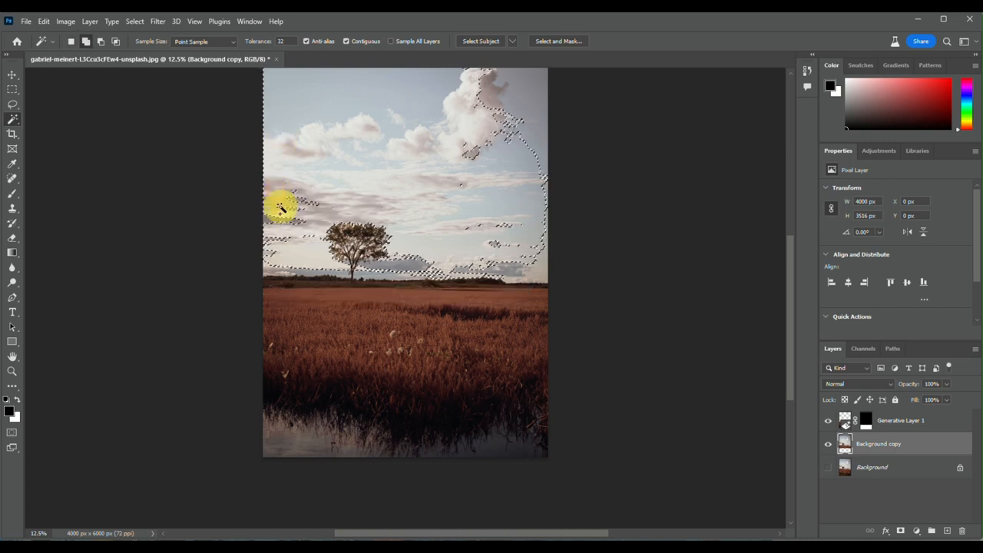
{"action": "left_click", "coordinate": [287, 206], "text": "shift"}
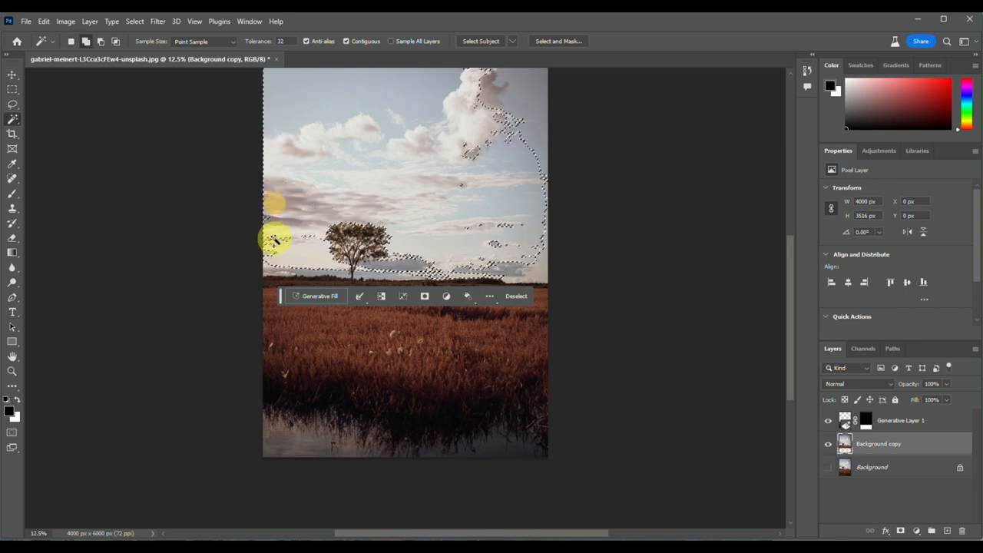
{"action": "left_click", "coordinate": [264, 218], "text": "shift"}
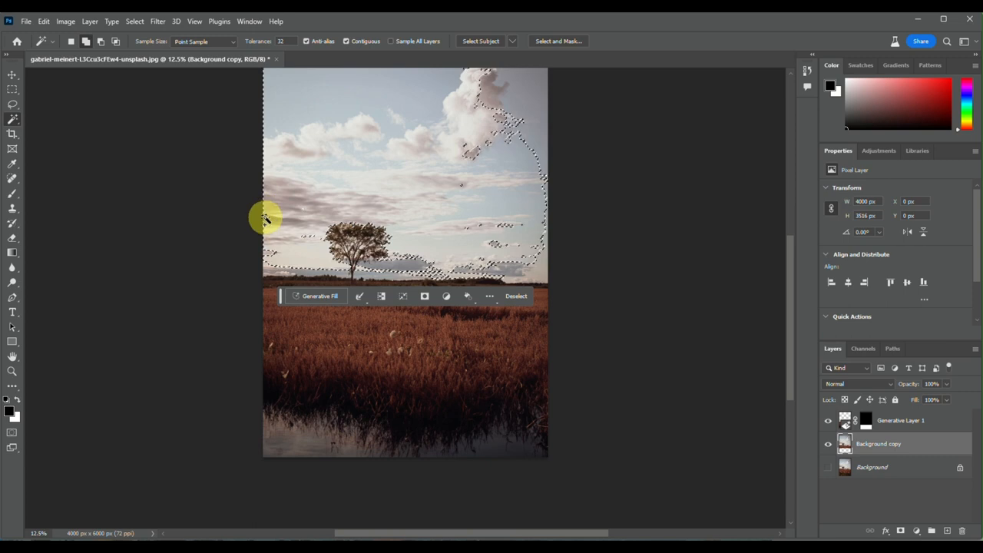
{"action": "left_click", "coordinate": [272, 257], "text": "shift"}
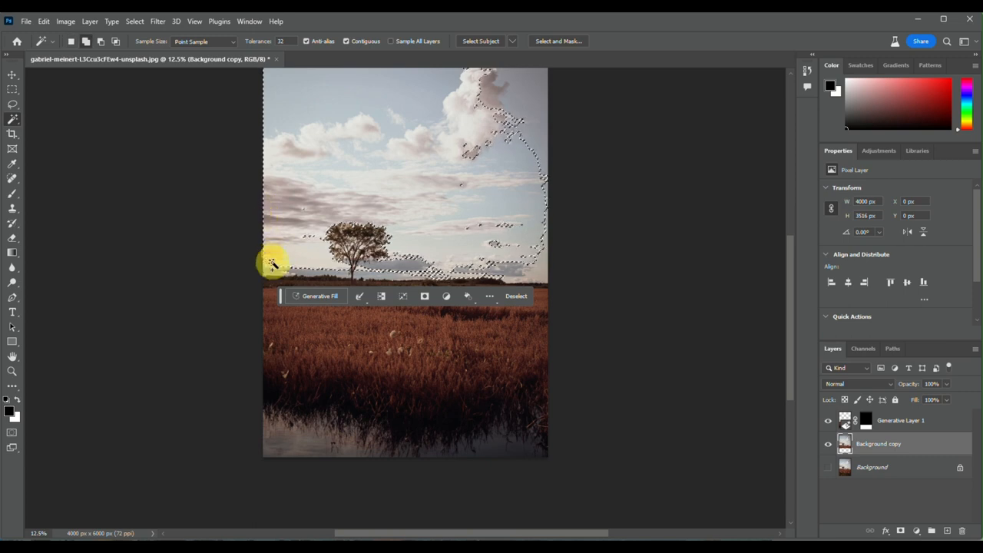
{"action": "left_click", "coordinate": [272, 268], "text": "shift"}
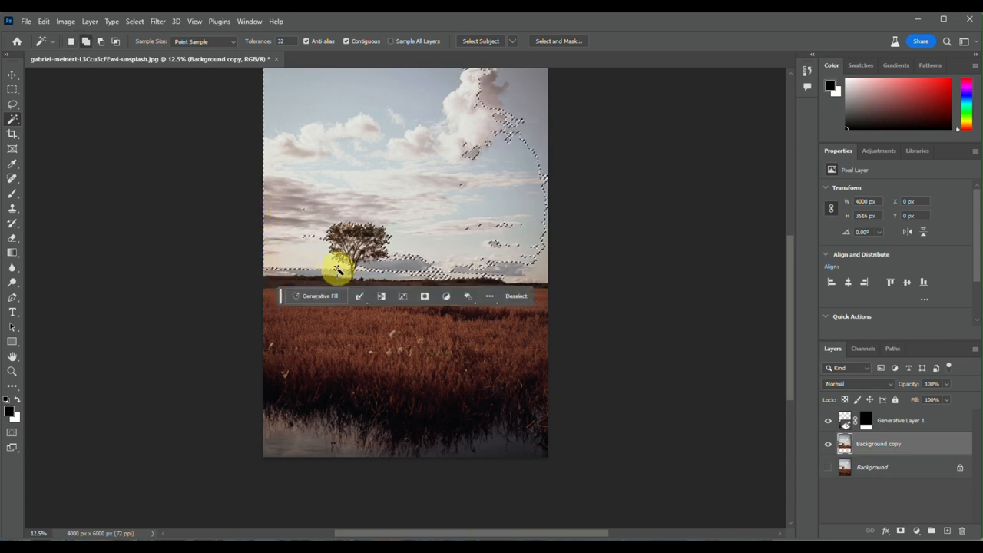
{"action": "left_click", "coordinate": [311, 240], "text": "shift"}
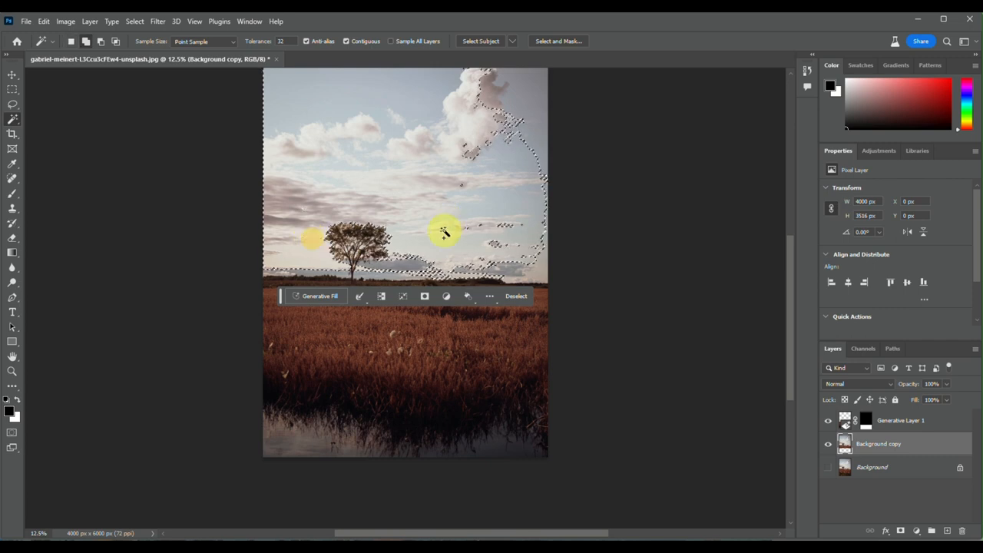
Extend the selection over the clouds and sky to the right of the tree, and drop the whole selection
{"action": "left_click", "coordinate": [407, 265], "text": "shift"}
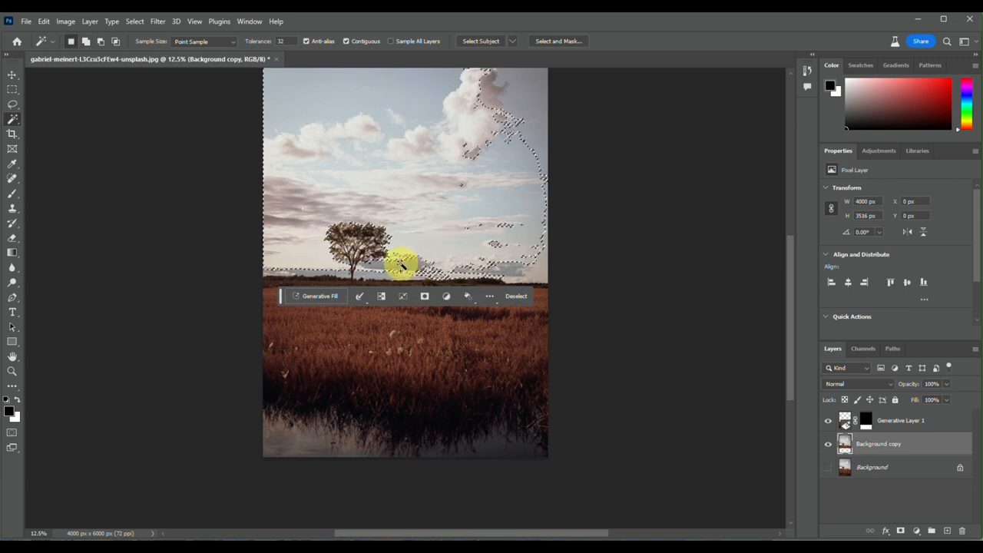
{"action": "left_click", "coordinate": [390, 268], "text": "shift"}
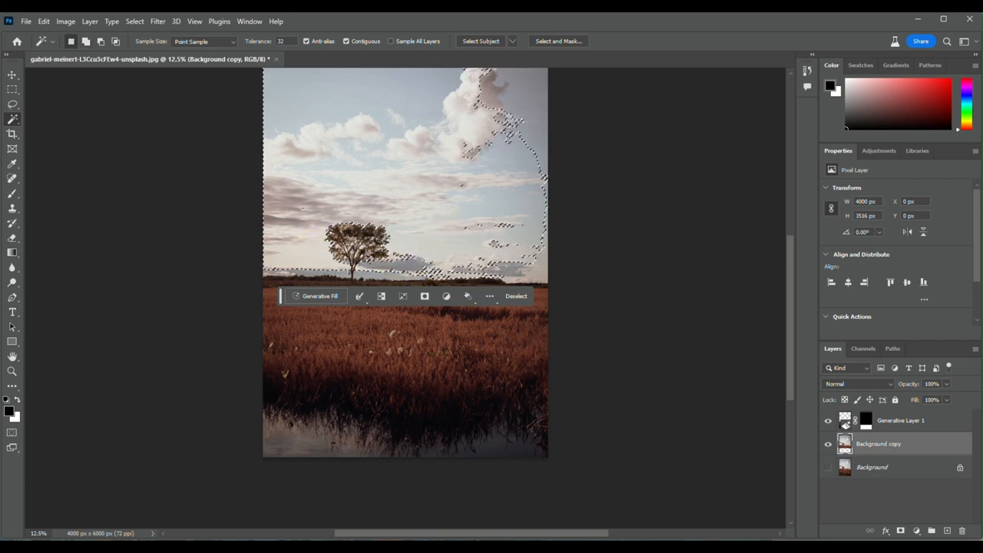
{"action": "left_click", "coordinate": [505, 127], "text": "shift"}
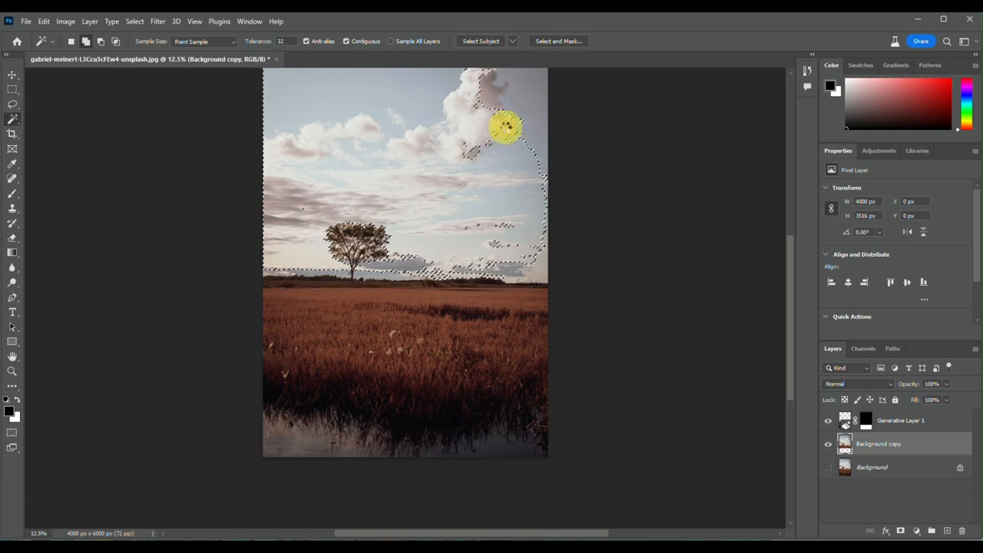
{"action": "left_click", "coordinate": [535, 104], "text": "shift"}
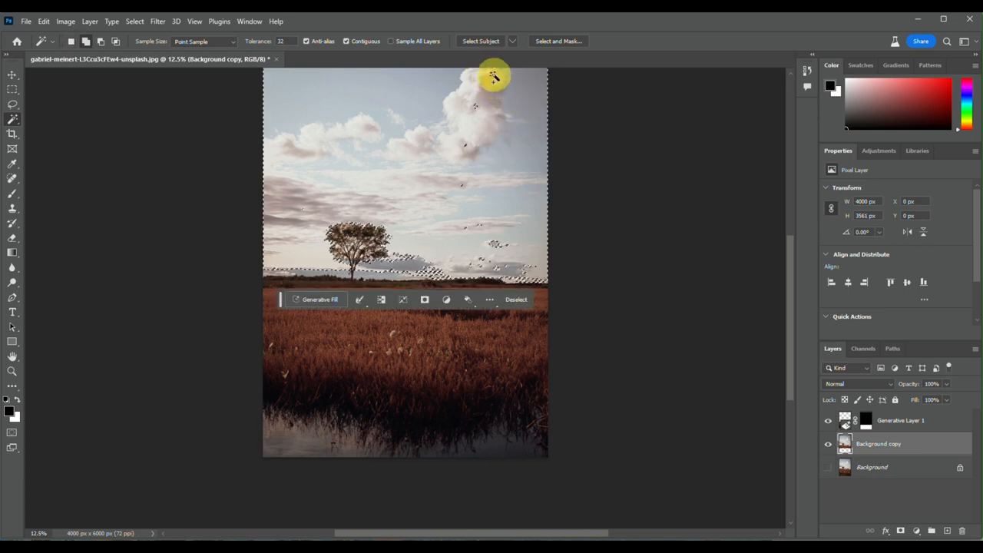
{"action": "left_click", "coordinate": [476, 106]}
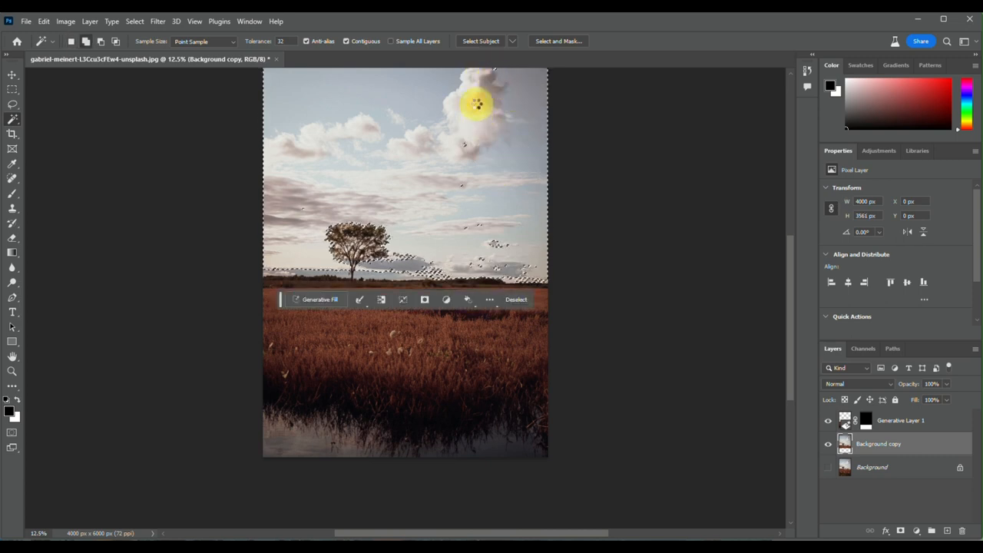
{"action": "left_click", "coordinate": [464, 145]}
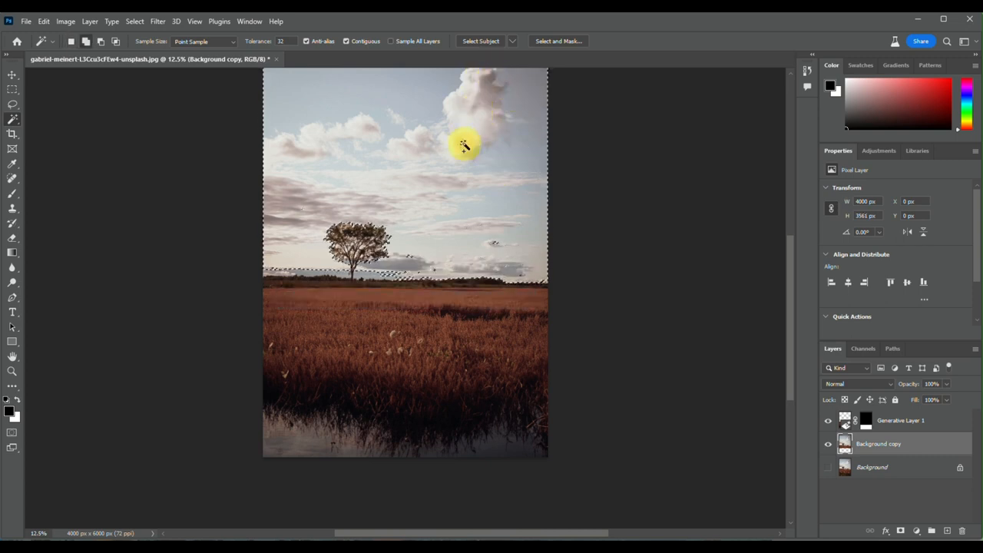
{"action": "left_click", "coordinate": [498, 242]}
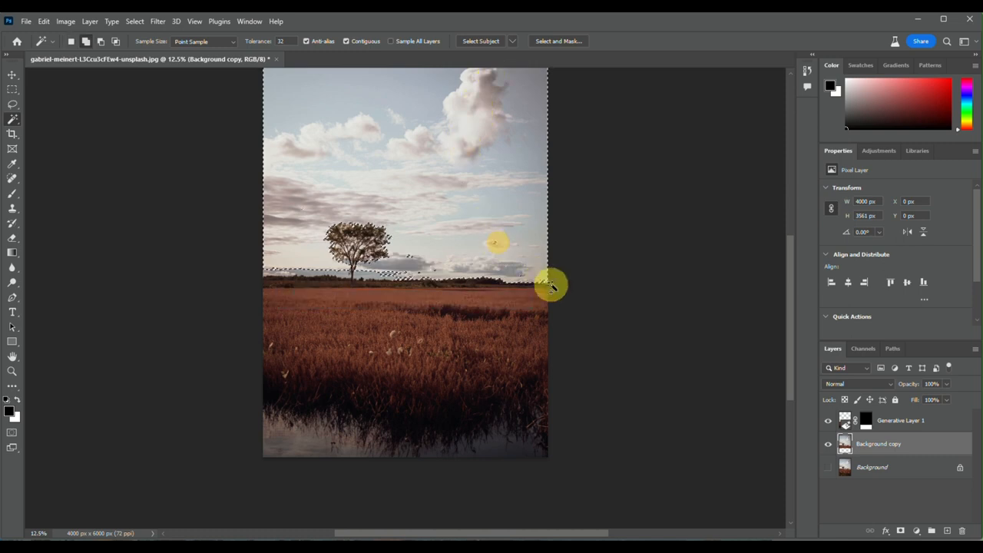
{"action": "key", "text": "ctrl+d"}
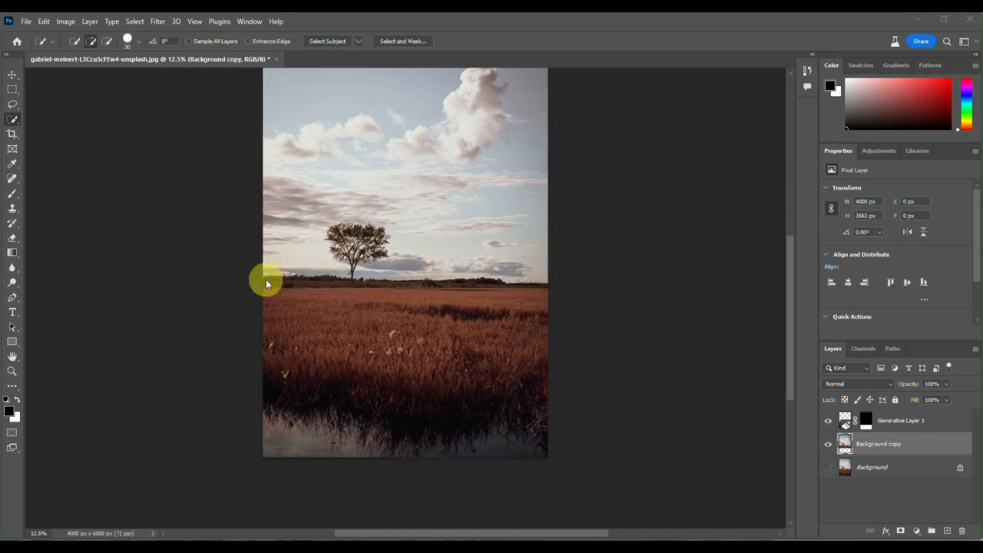
Select the sky around the tree with the Quick Selection tool and delete it from the Background copy layer
{"action": "scroll", "coordinate": [265, 281], "scroll_direction": "up", "scroll_amount": 2}
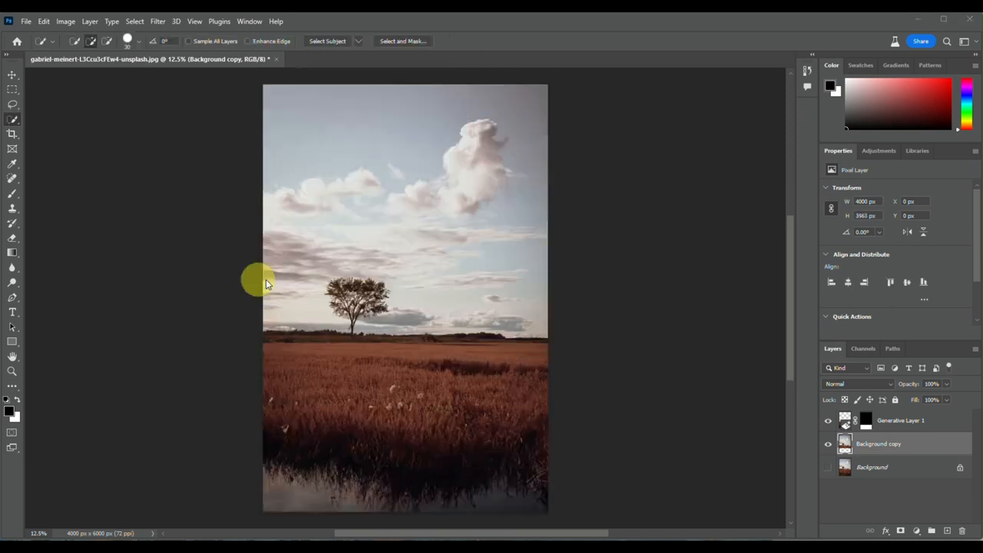
{"action": "left_click", "coordinate": [12, 121]}
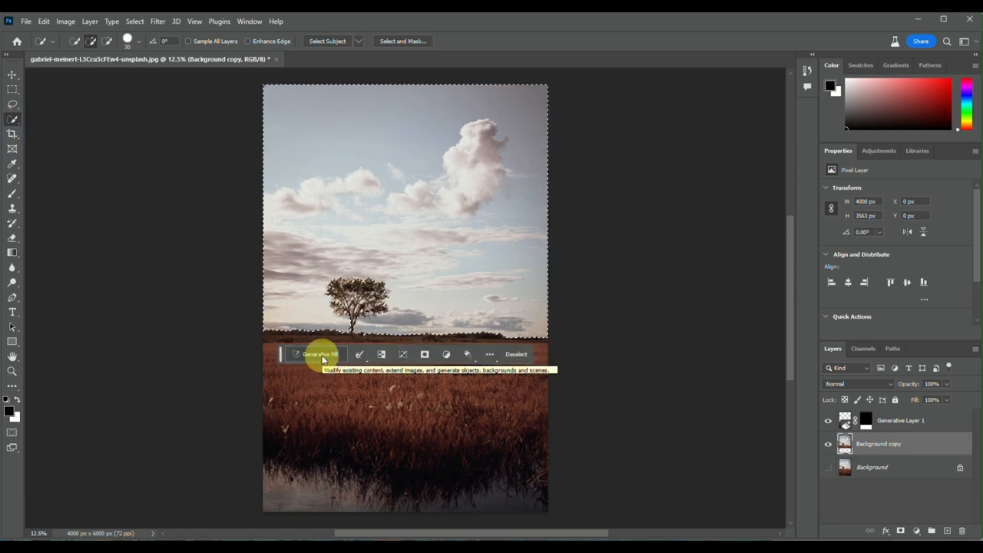
{"action": "key", "text": "Delete"}
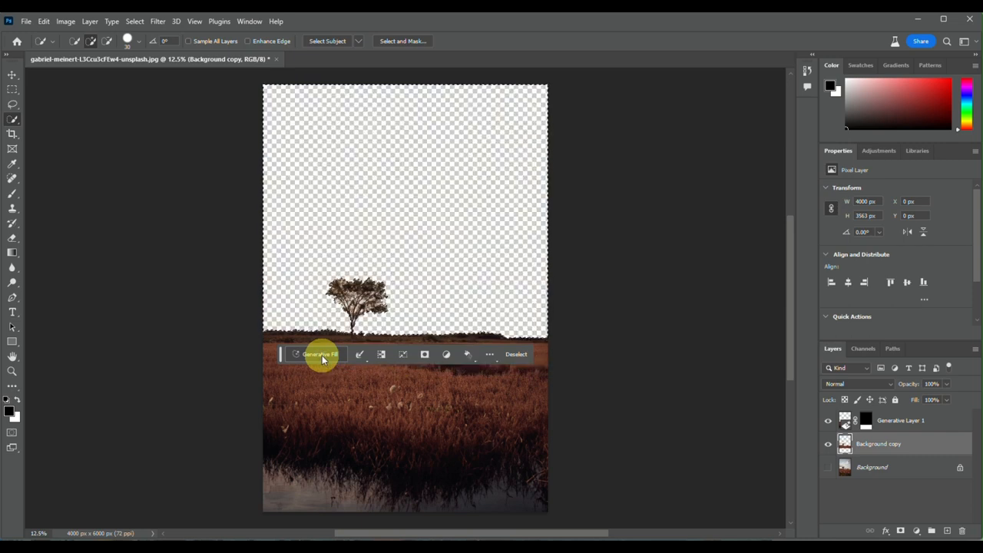
Fill the emptied sky area using Generative Fill with the prompt "add sunset"
{"action": "left_click", "coordinate": [322, 355]}
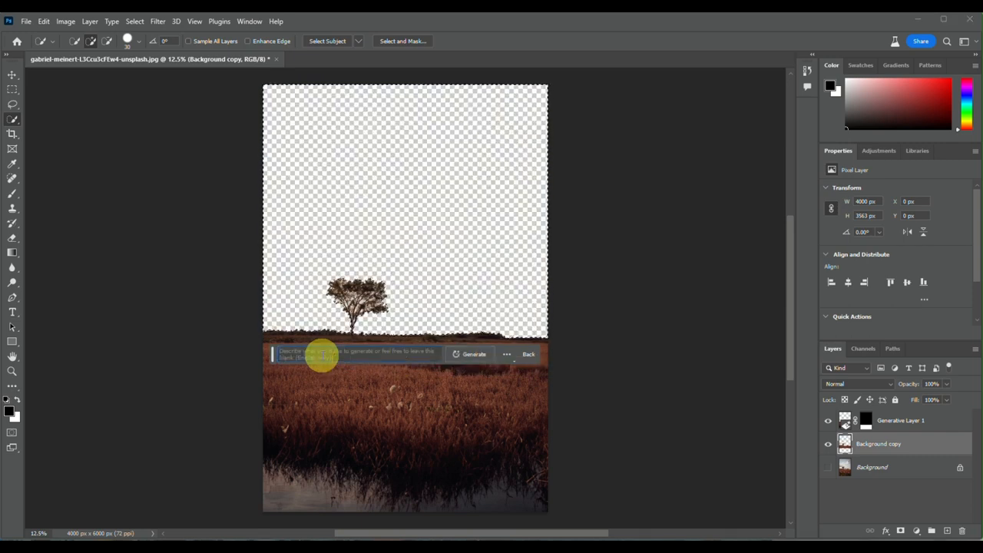
{"action": "type", "text": "sunset"}
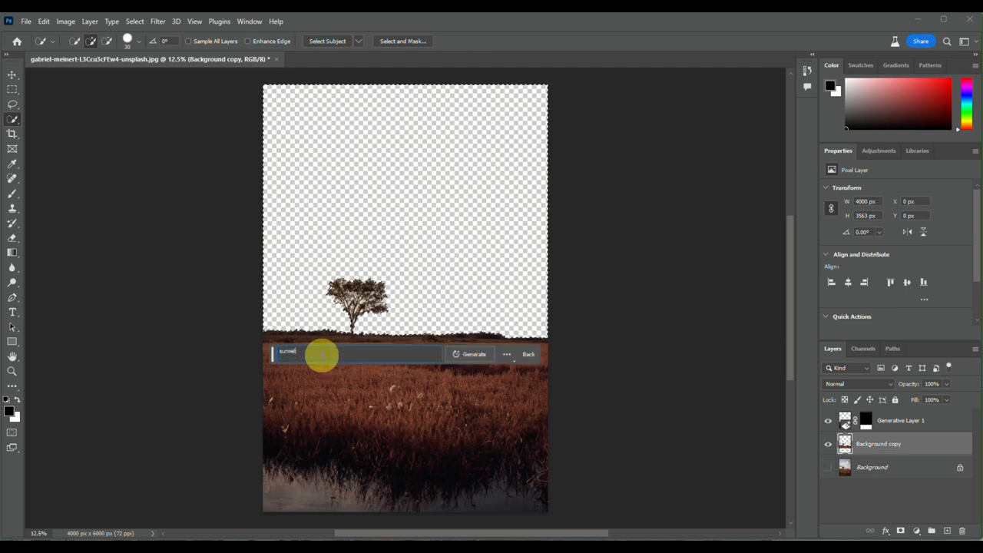
{"action": "key", "text": "BackSpace"}
{"action": "key", "text": "BackSpace"}
{"action": "key", "text": "BackSpace"}
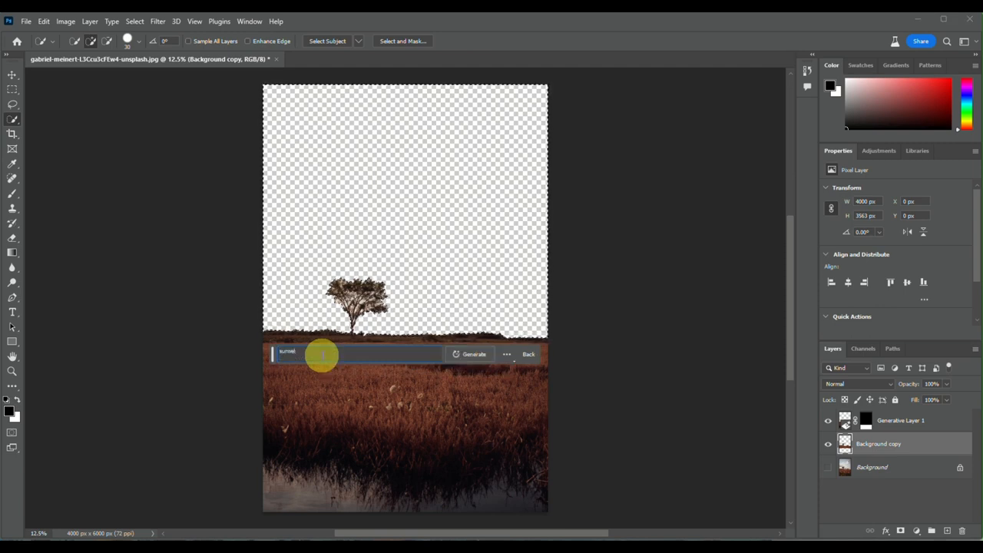
{"action": "key", "text": "BackSpace"}
{"action": "key", "text": "BackSpace"}
{"action": "key", "text": "BackSpace"}
{"action": "type", "text": "add"}
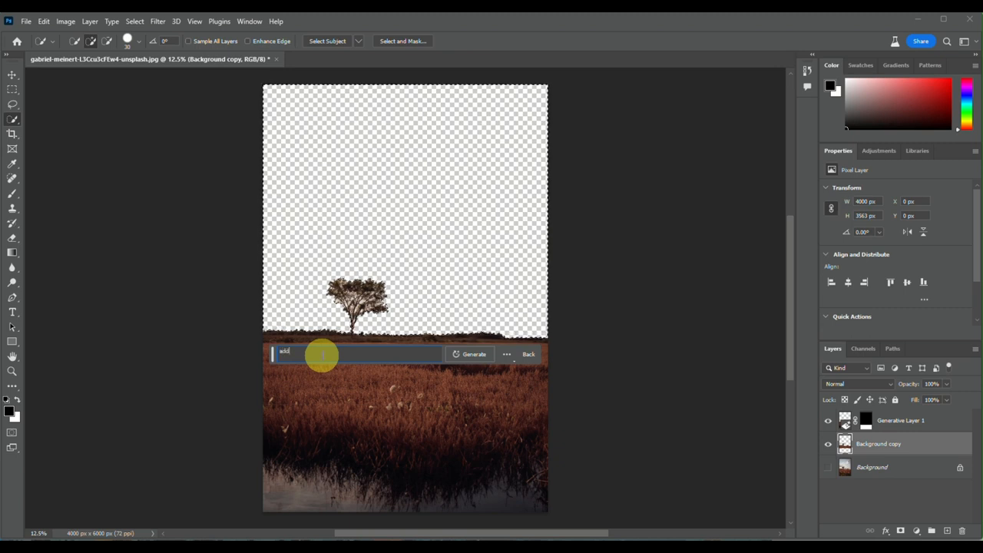
{"action": "type", "text": " sunset"}
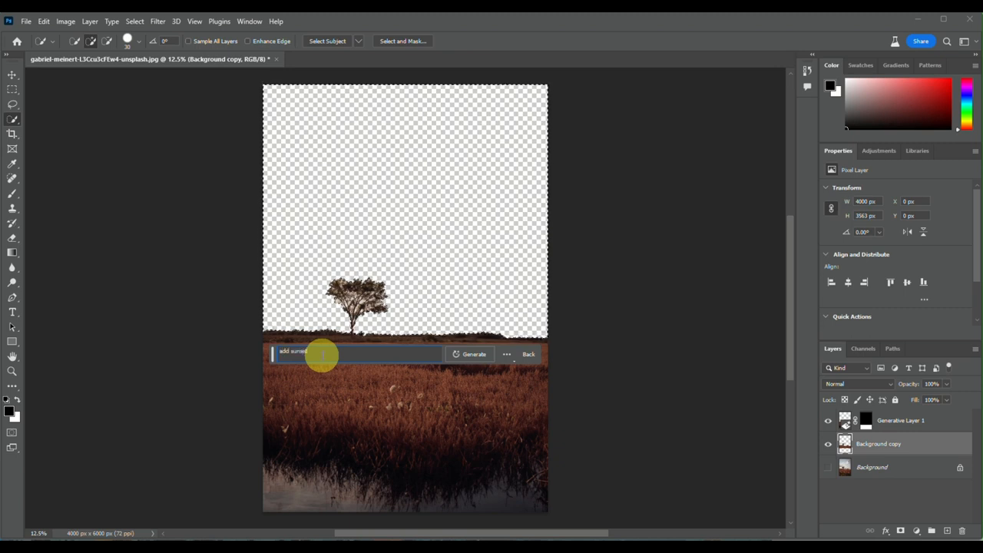
{"action": "key", "text": "Return"}
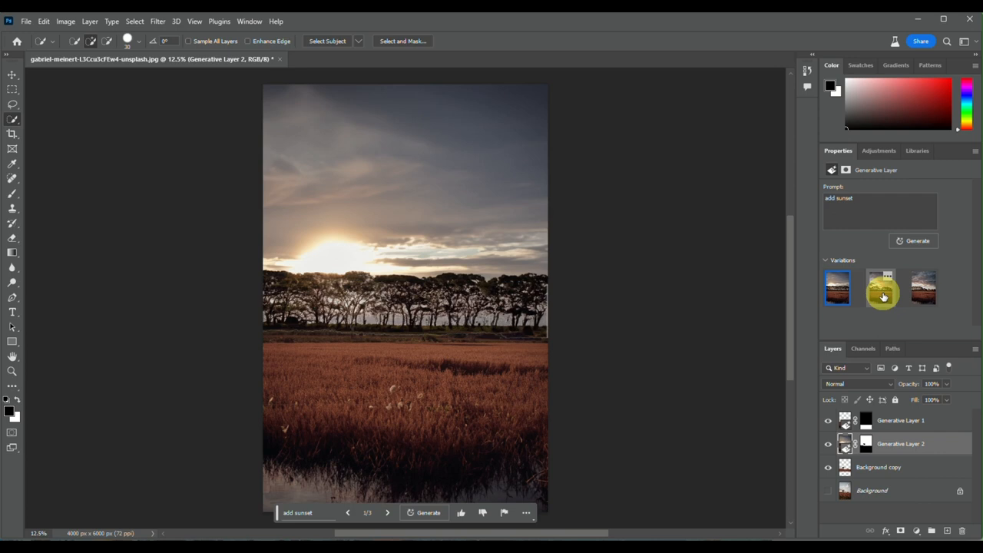
Compare the second and third generated sunset variations and choose the second one
{"action": "left_click", "coordinate": [882, 296]}
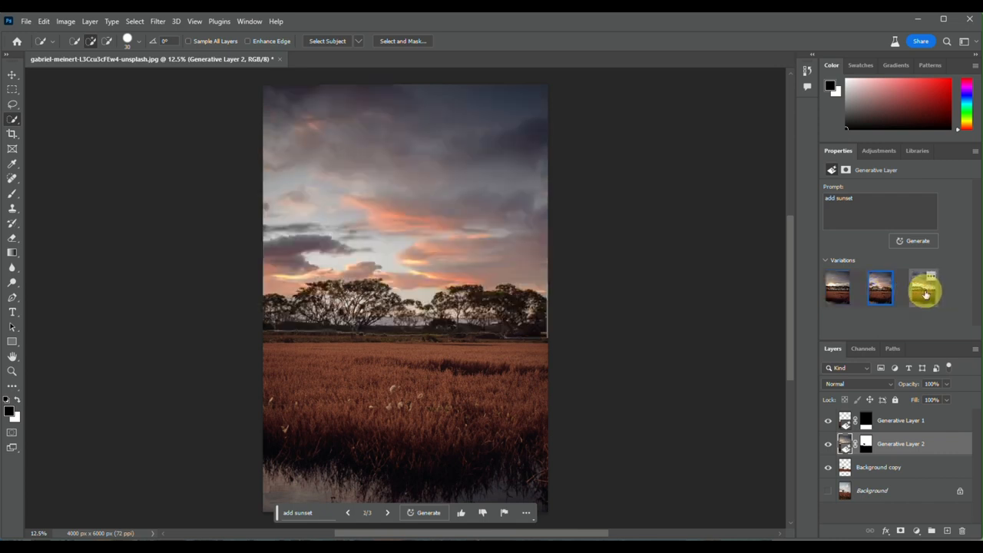
{"action": "left_click", "coordinate": [926, 294]}
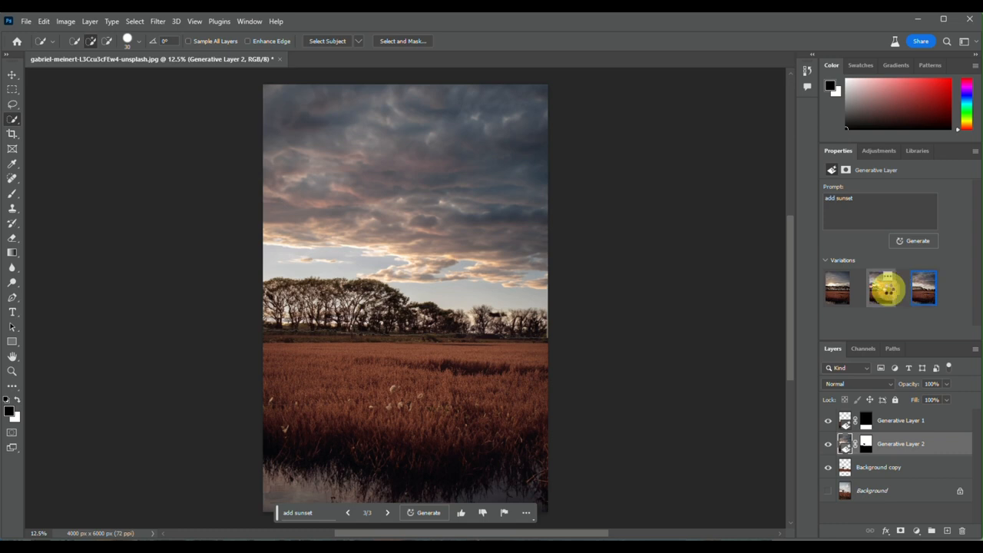
{"action": "left_click", "coordinate": [888, 289]}
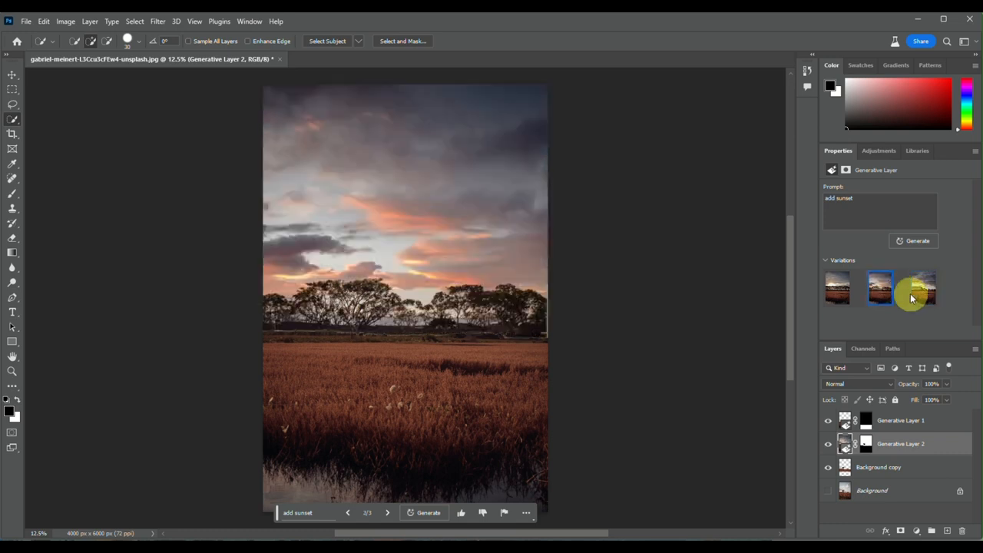
{"action": "left_click", "coordinate": [917, 299]}
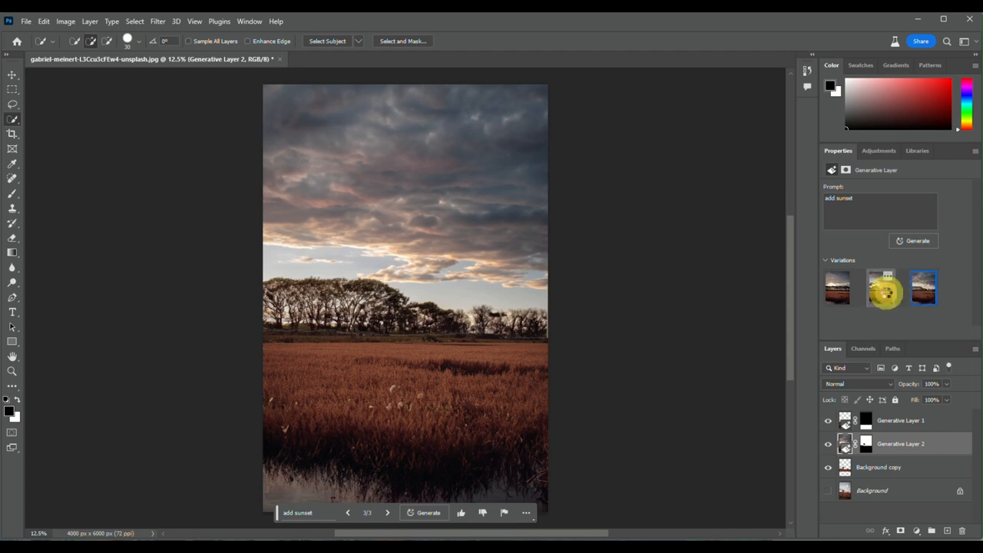
{"action": "left_click", "coordinate": [886, 294]}
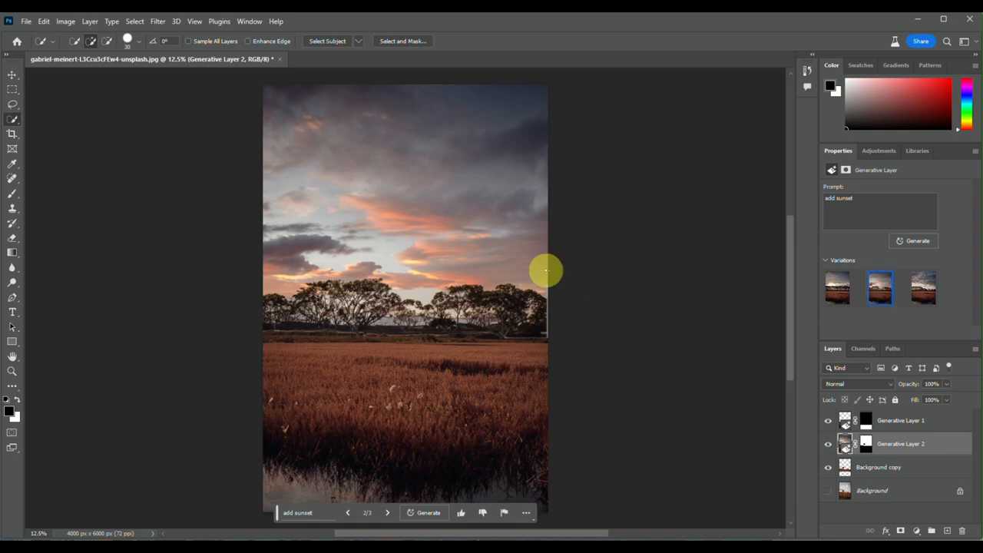
{"action": "scroll", "coordinate": [546, 270], "scroll_direction": "down", "scroll_amount": 2}
{"action": "scroll", "coordinate": [545, 270], "scroll_direction": "up", "scroll_amount": 1}
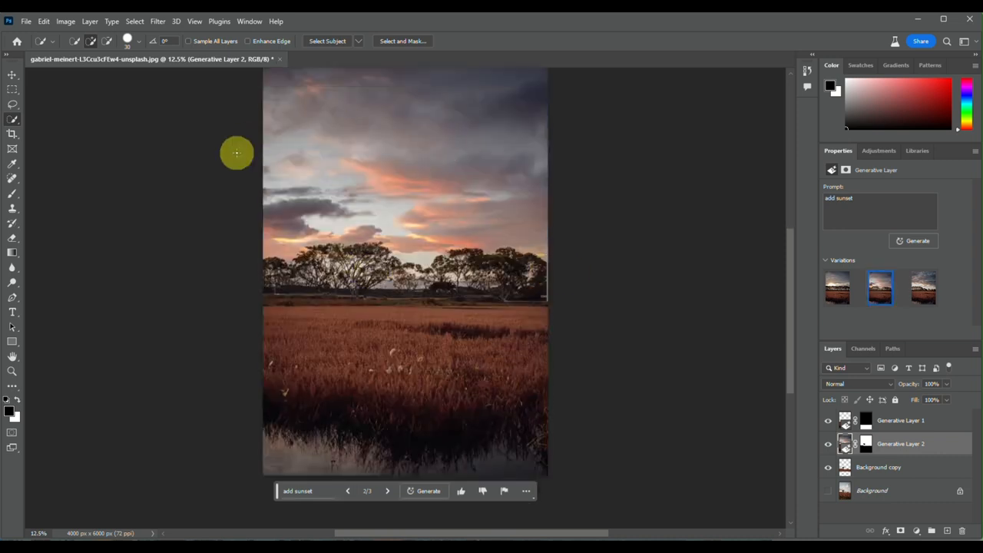
Lasso an oval area in the middle of the field and fill it using Generative Fill with the prompt "golden retriever"
{"action": "left_click", "coordinate": [13, 106]}
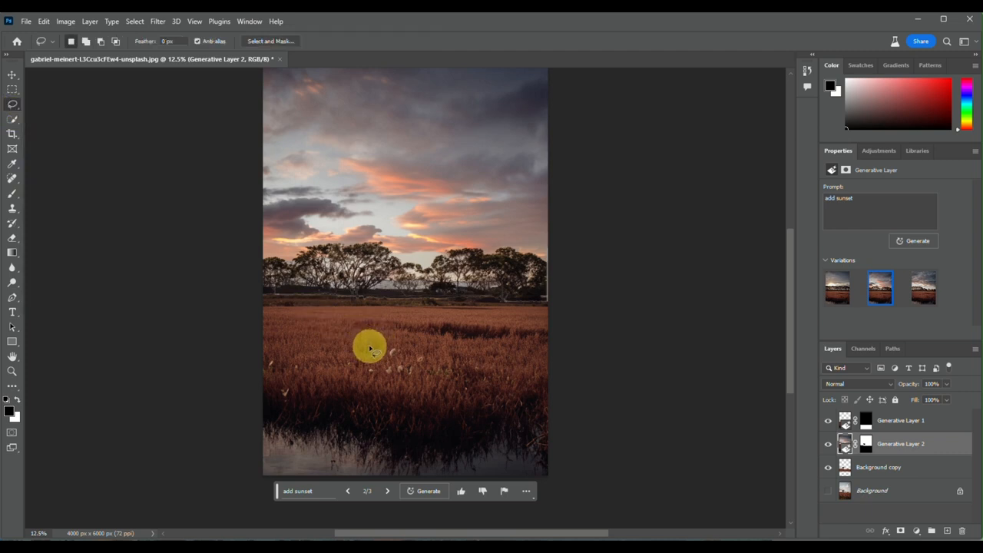
{"action": "mouse_move", "coordinate": [371, 352]}
{"action": "left_mouse_down"}
{"action": "mouse_move", "coordinate": [361, 312]}
{"action": "mouse_move", "coordinate": [384, 288]}
{"action": "mouse_move", "coordinate": [423, 284]}
{"action": "mouse_move", "coordinate": [463, 329]}
{"action": "mouse_move", "coordinate": [460, 347]}
{"action": "mouse_move", "coordinate": [446, 350]}
{"action": "mouse_move", "coordinate": [397, 360]}
{"action": "mouse_move", "coordinate": [373, 352]}
{"action": "left_mouse_up"}
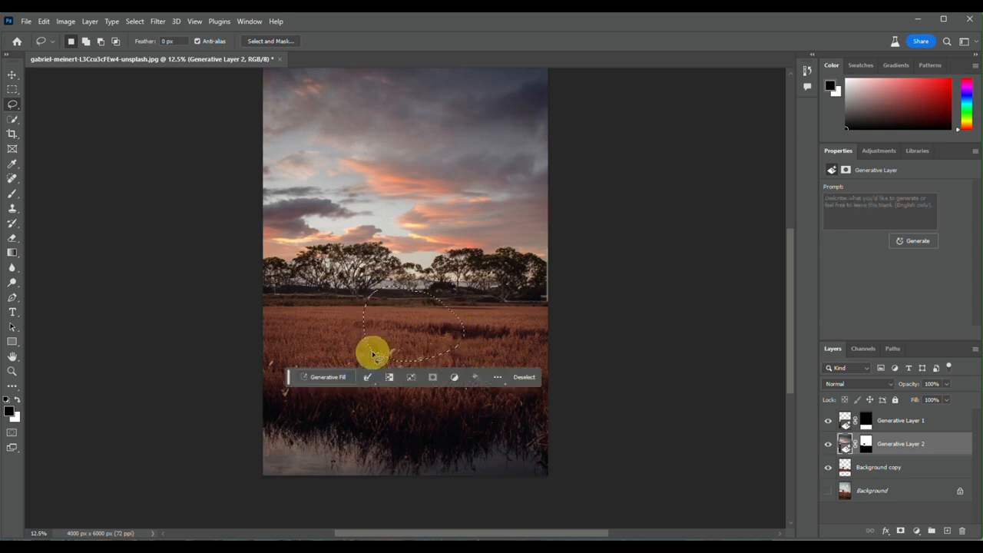
{"action": "left_click", "coordinate": [309, 382]}
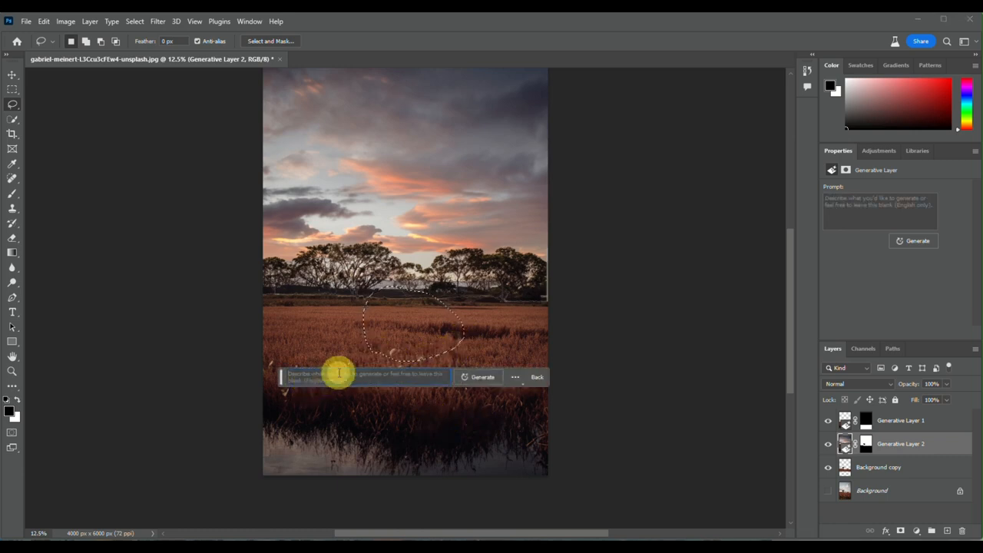
{"action": "type", "text": "golden retriever"}
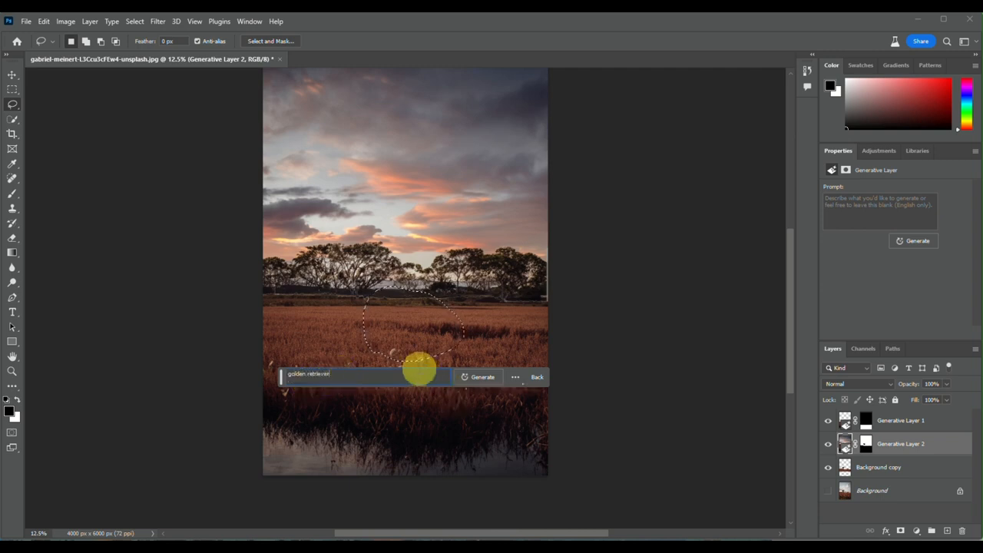
{"action": "left_click", "coordinate": [479, 376]}
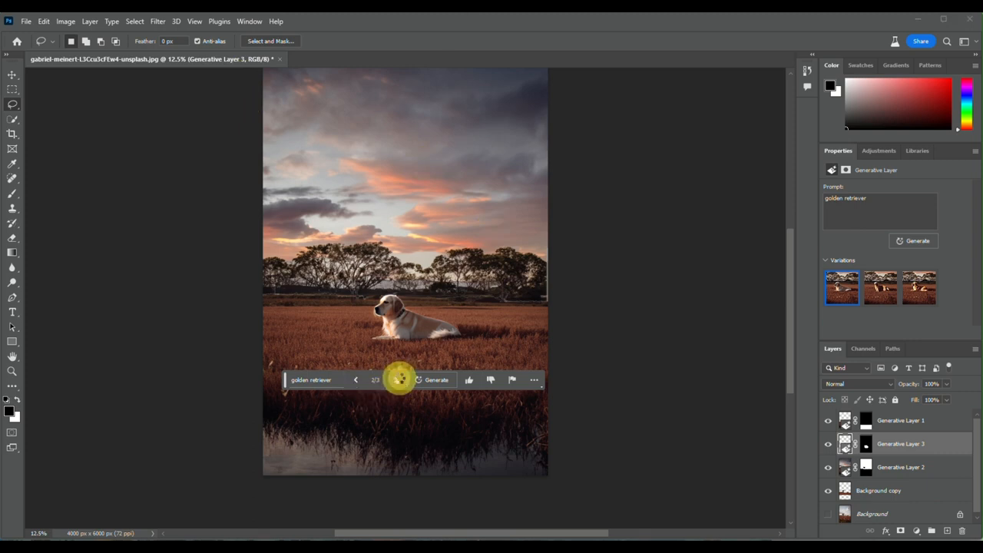
Compare the three generated golden retriever variations and keep the first one
{"action": "left_click", "coordinate": [399, 379]}
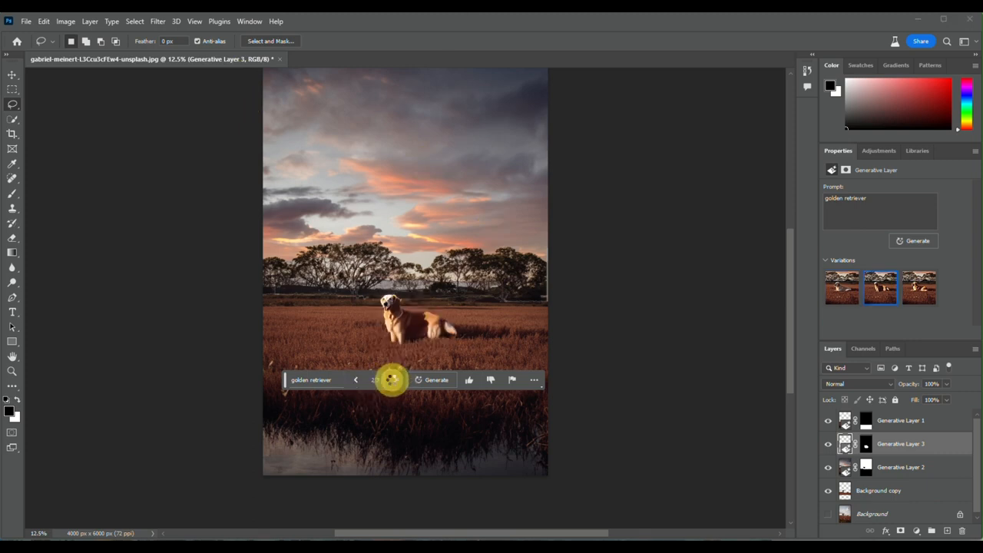
{"action": "left_click", "coordinate": [393, 380]}
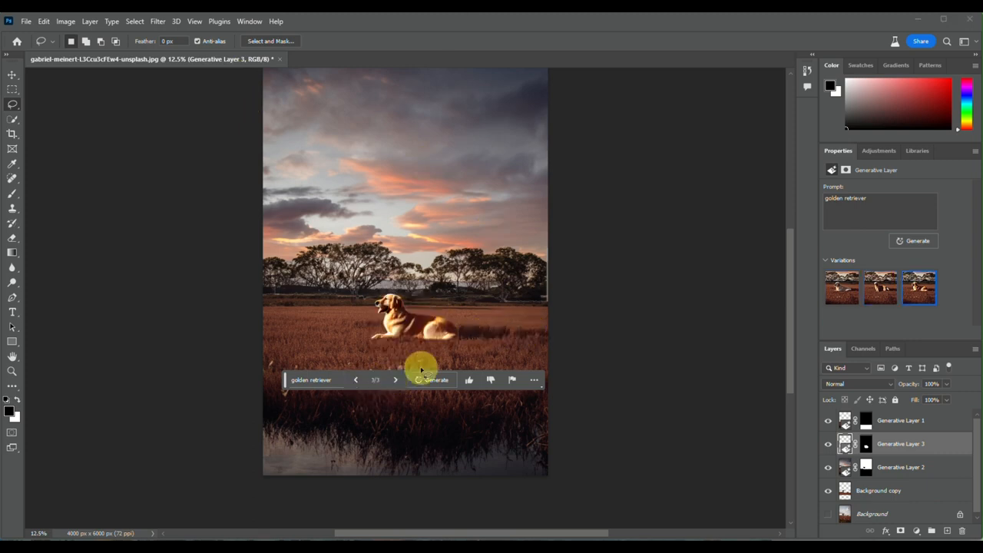
{"action": "left_click", "coordinate": [397, 380]}
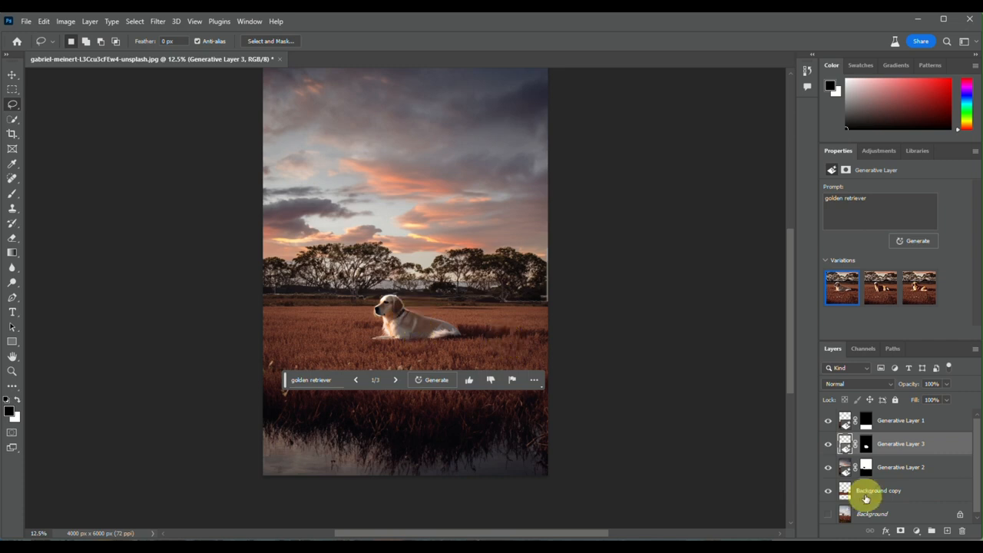
Select the original Background layer and make it visible
{"action": "left_click", "coordinate": [829, 514]}
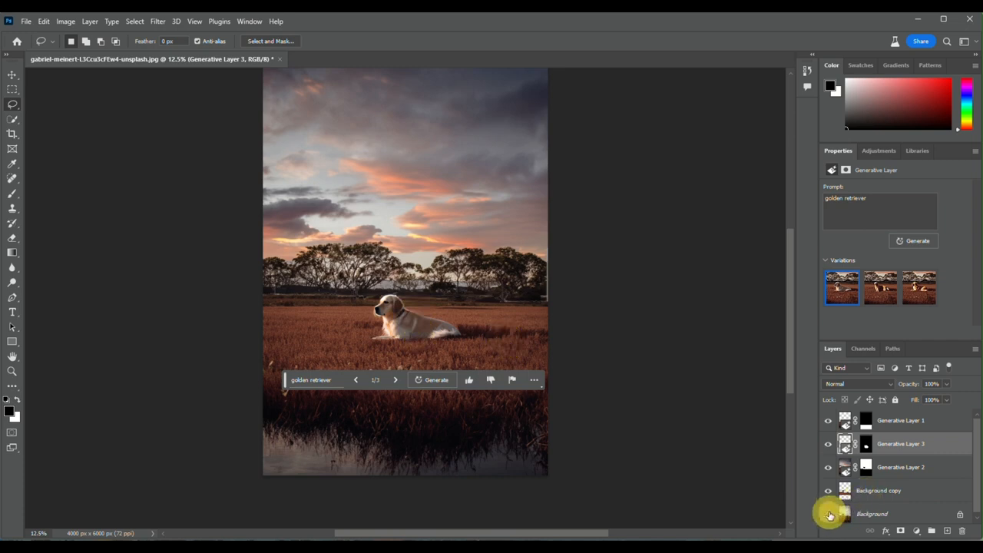
{"action": "left_click", "coordinate": [879, 516]}
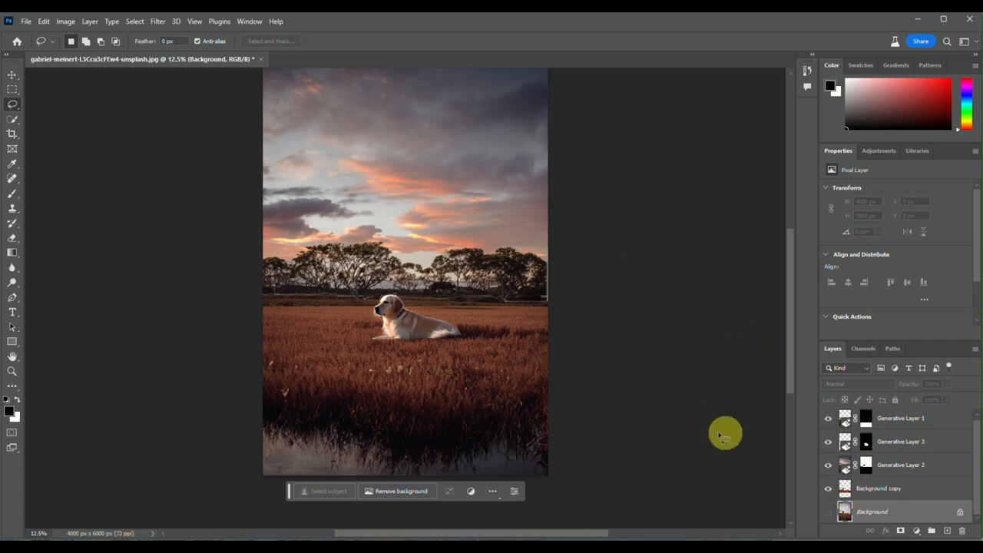
{"action": "left_click", "coordinate": [834, 510]}
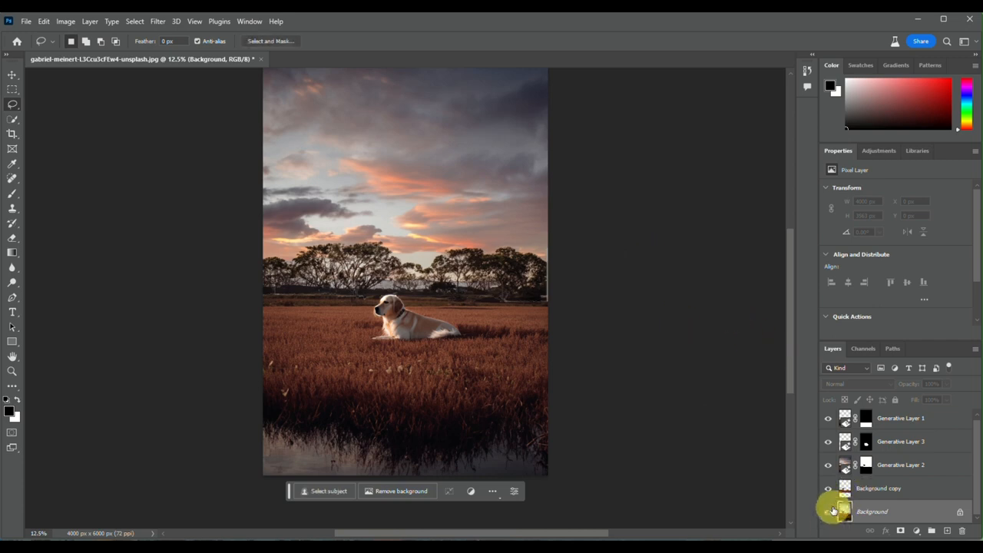
{"action": "key", "text": "alt+Tab"}
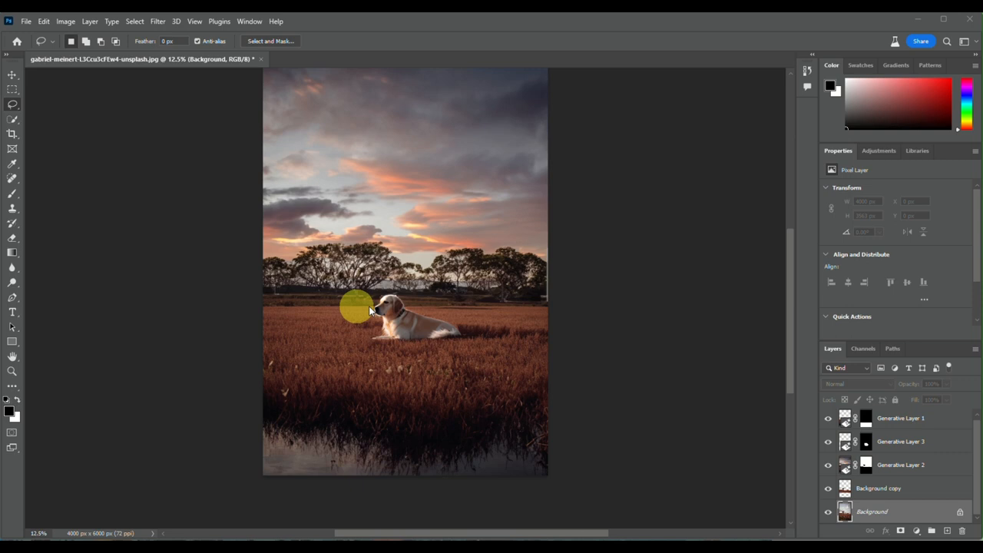
{"action": "left_click", "coordinate": [13, 91]}
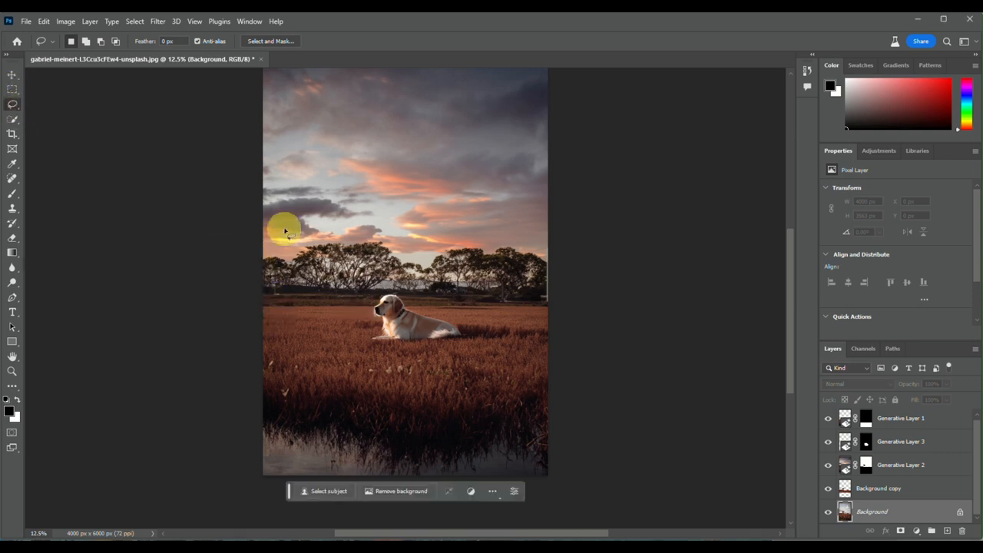
{"action": "mouse_move", "coordinate": [263, 194]}
{"action": "left_mouse_down"}
{"action": "mouse_move", "coordinate": [355, 215]}
{"action": "mouse_move", "coordinate": [368, 249]}
{"action": "mouse_move", "coordinate": [354, 327]}
{"action": "left_mouse_up"}
{"action": "left_click_drag", "start_coordinate": [354, 326], "coordinate": [261, 335]}
{"action": "left_click", "coordinate": [262, 336]}
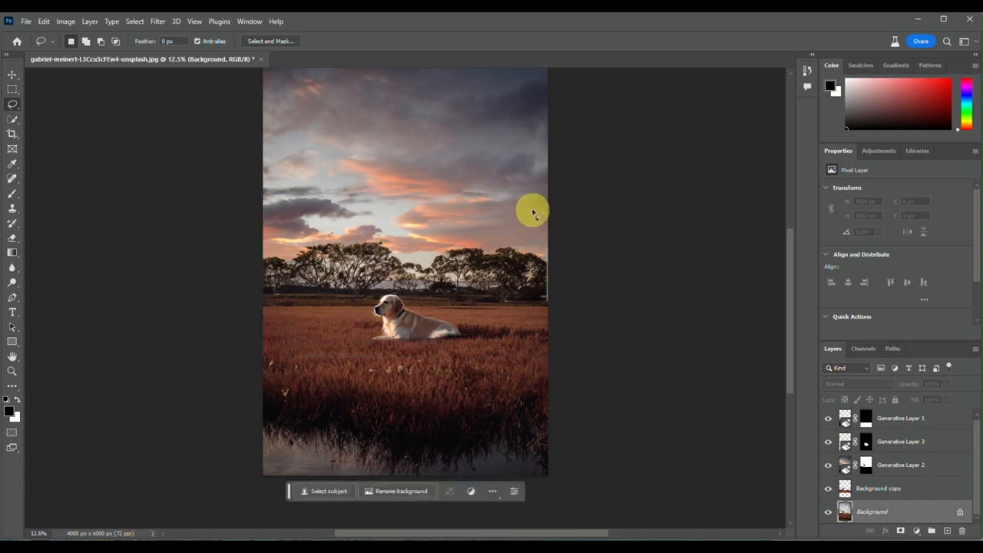
Lasso the trees and sky along the photo's right edge and apply Generative Fill with the prompt "add cottage"
{"action": "mouse_move", "coordinate": [546, 189]}
{"action": "left_mouse_down"}
{"action": "mouse_move", "coordinate": [493, 205]}
{"action": "mouse_move", "coordinate": [468, 284]}
{"action": "mouse_move", "coordinate": [480, 308]}
{"action": "mouse_move", "coordinate": [546, 334]}
{"action": "left_mouse_up"}
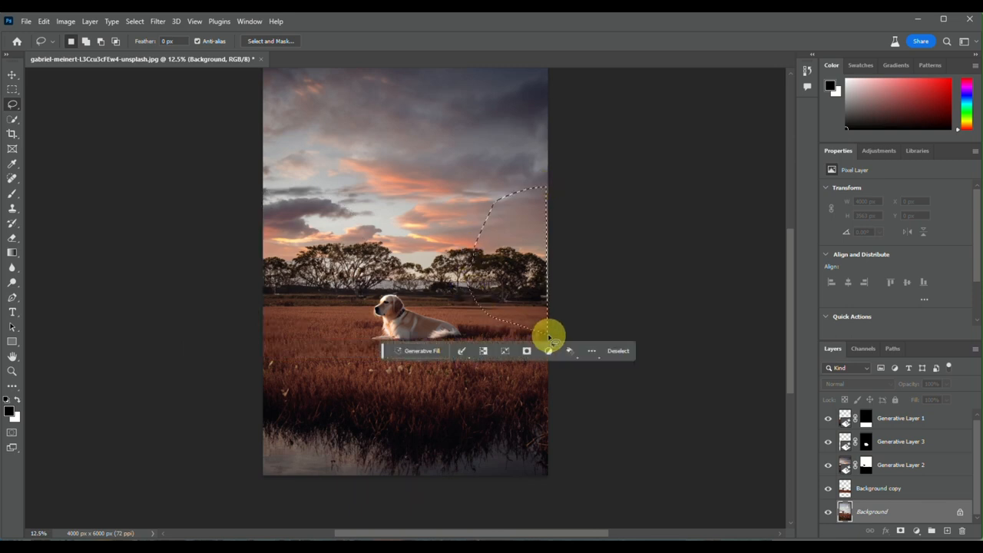
{"action": "left_click", "coordinate": [416, 355]}
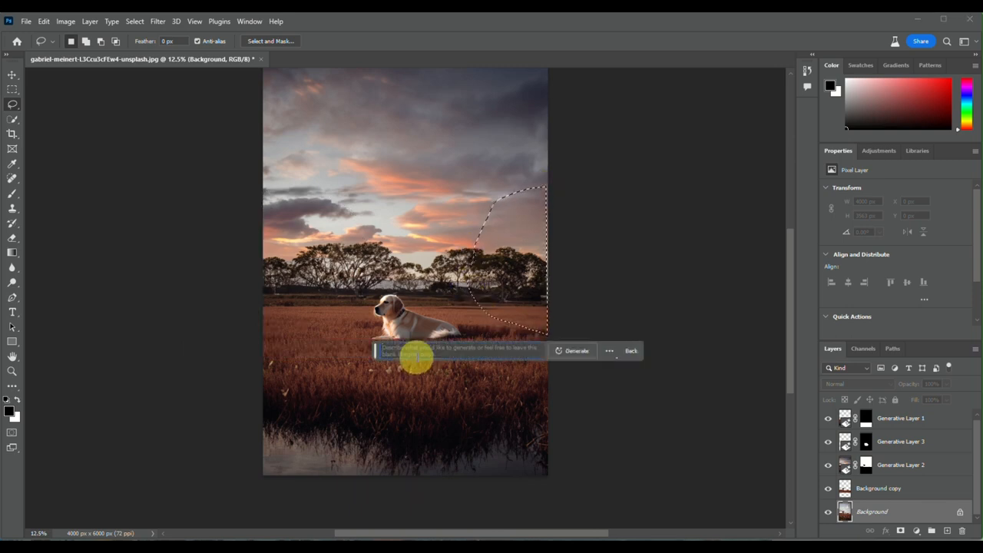
{"action": "type", "text": "add"}
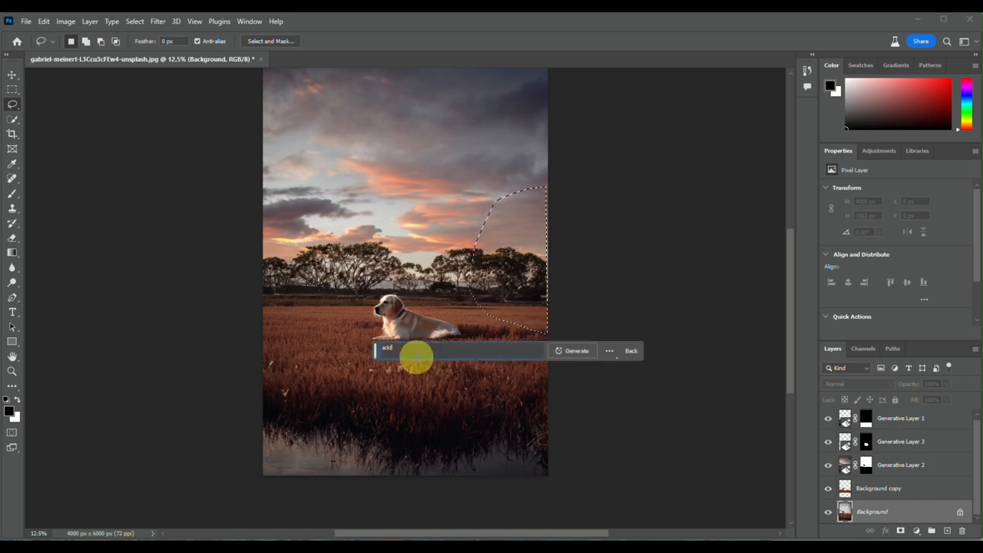
{"action": "type", "text": " coltage"}
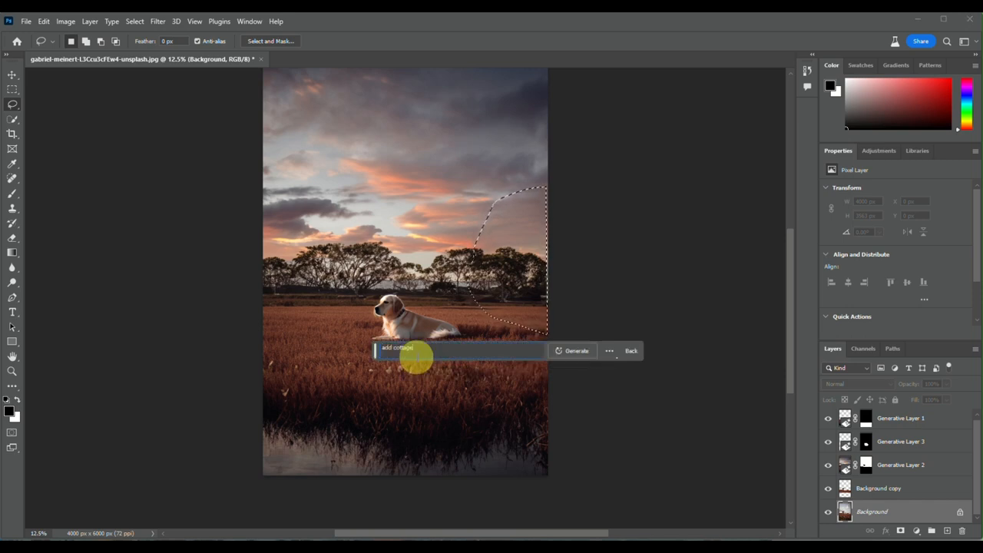
{"action": "key", "text": "Return"}
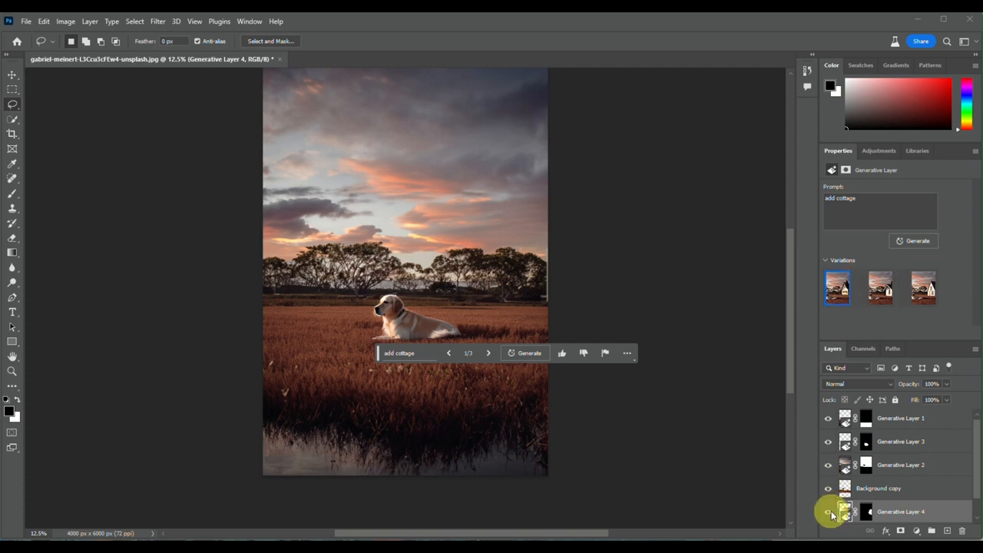
Move the cottage layer to the top of the layer stack and choose its second generated variation
{"action": "scroll", "coordinate": [832, 514], "scroll_direction": "down", "scroll_amount": 1}
{"action": "left_click_drag", "start_coordinate": [902, 491], "coordinate": [896, 416]}
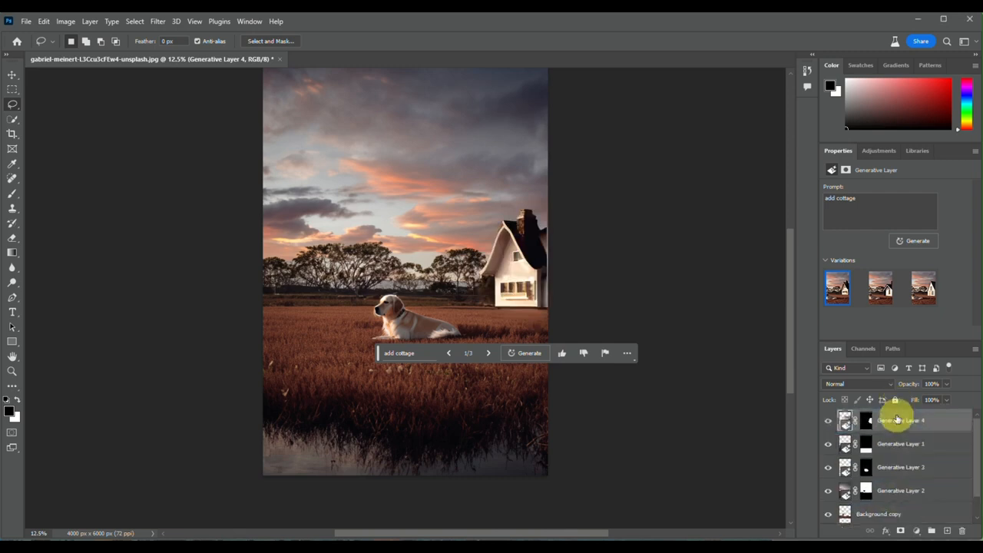
{"action": "left_click", "coordinate": [488, 353]}
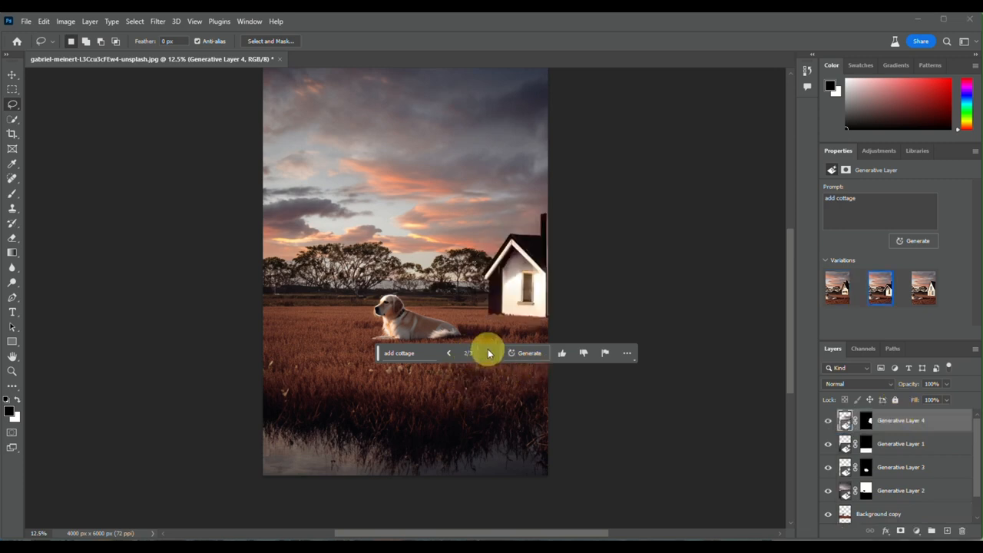
{"action": "left_click", "coordinate": [488, 352]}
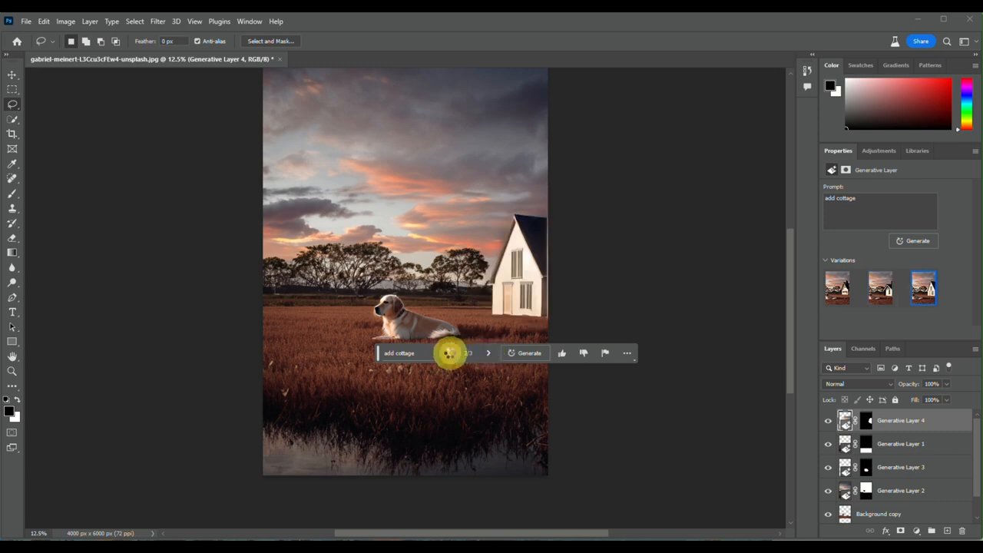
{"action": "left_click", "coordinate": [449, 353]}
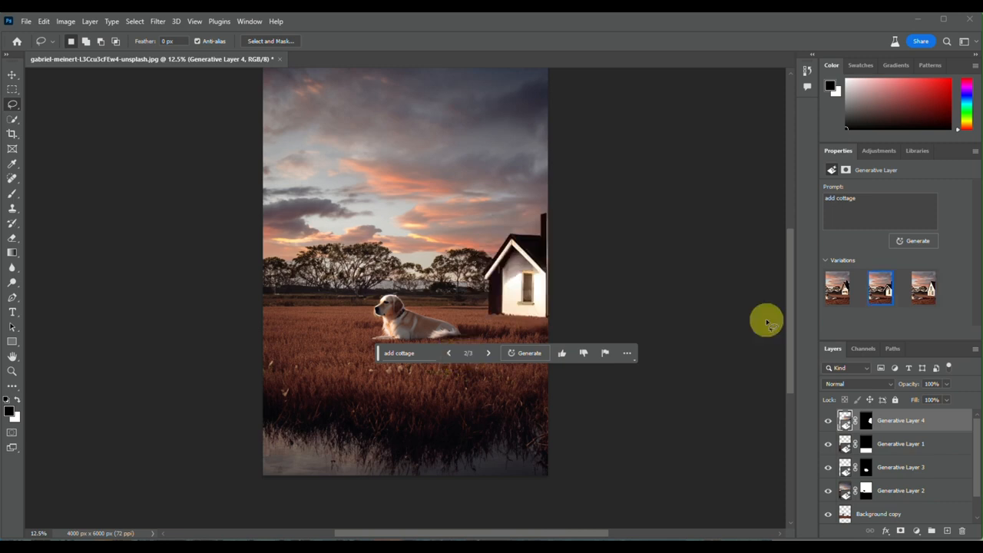
Delete the generative layer containing the cottage
{"action": "right_click", "coordinate": [924, 427]}
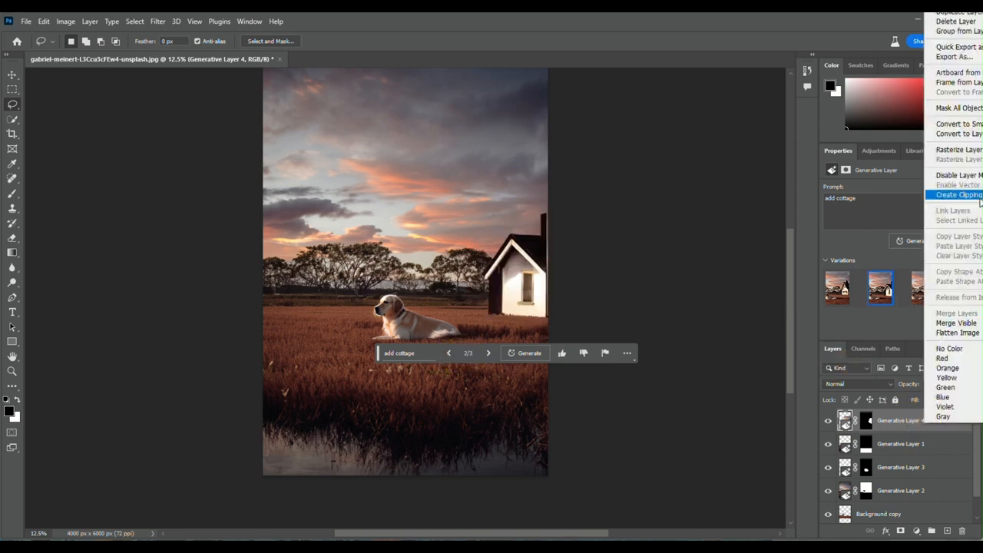
{"action": "left_click", "coordinate": [961, 24]}
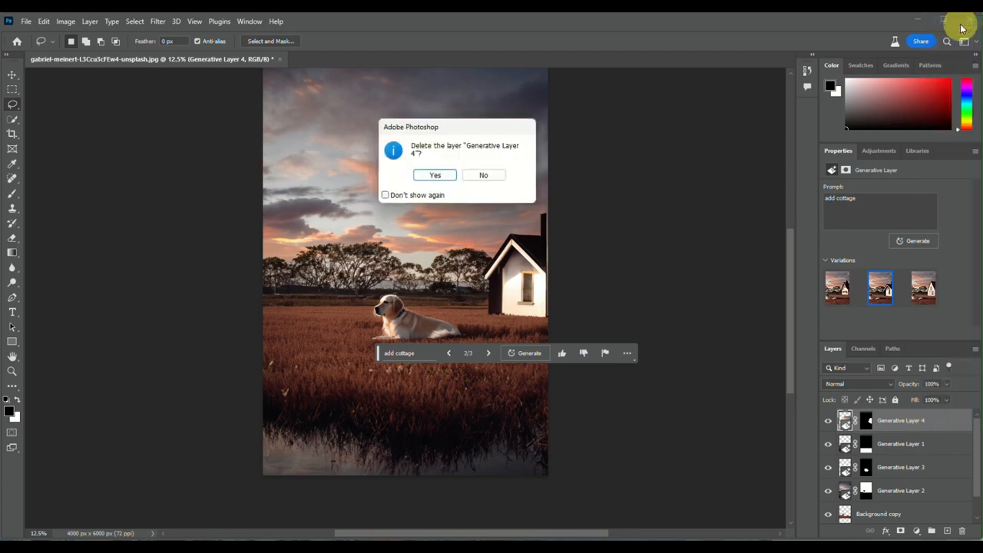
{"action": "left_click", "coordinate": [443, 175]}
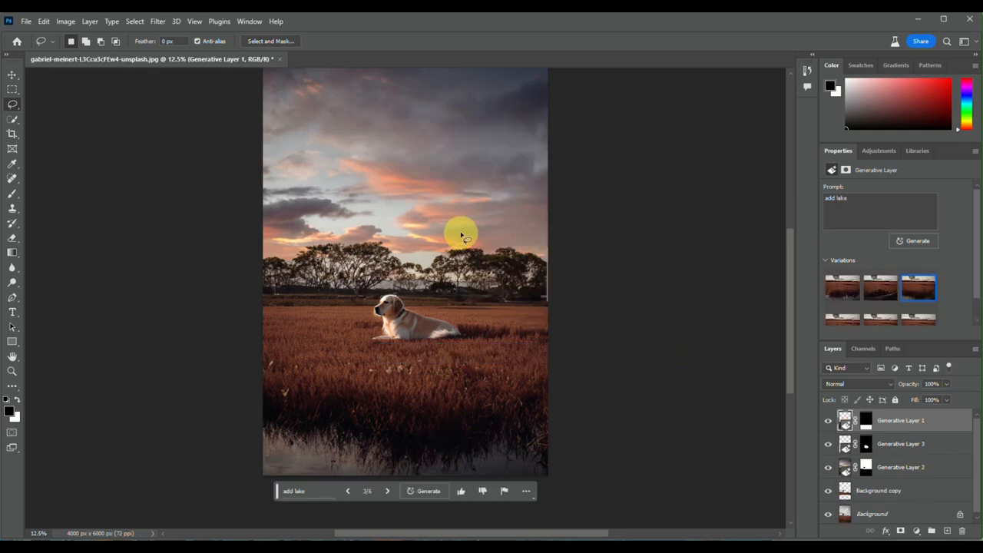
{"action": "scroll", "coordinate": [460, 234], "scroll_direction": "down", "scroll_amount": 3}
{"action": "scroll", "coordinate": [461, 234], "scroll_direction": "up", "scroll_amount": 5}
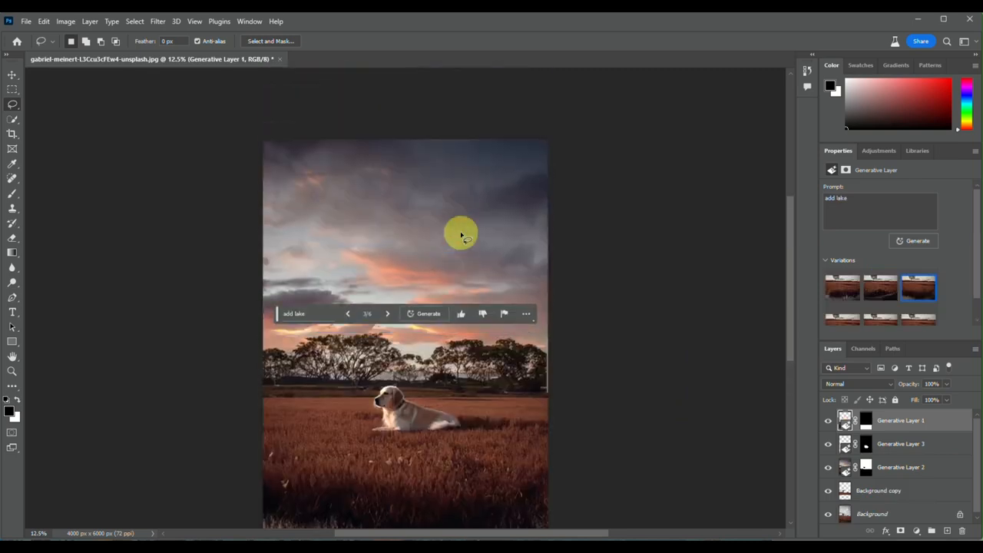
{"action": "scroll", "coordinate": [461, 234], "scroll_direction": "down", "scroll_amount": 2}
{"action": "scroll", "coordinate": [461, 235], "scroll_direction": "down", "scroll_amount": 2}
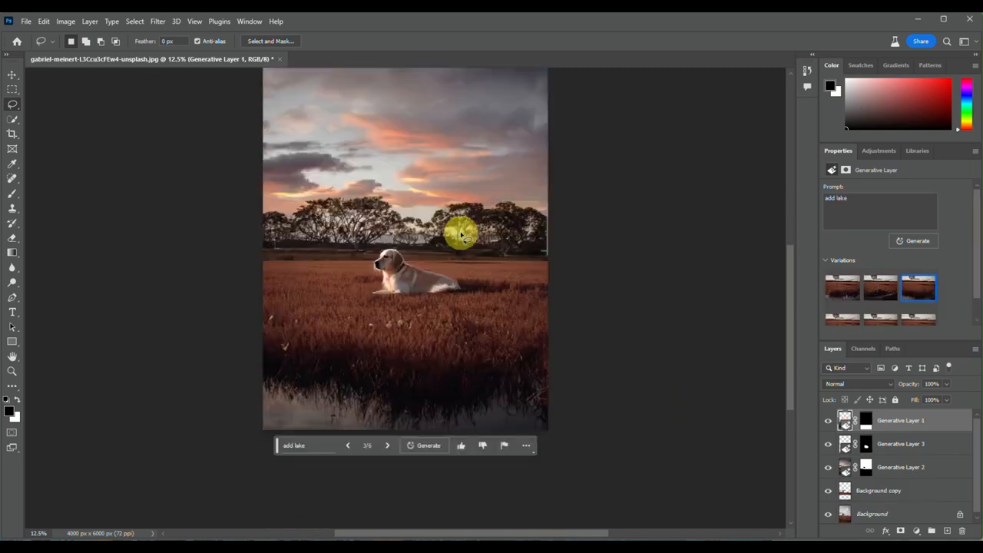
Duplicate the Background layer as "Background copy 2" and move the duplicate to the top of the layer stack
{"action": "right_click", "coordinate": [885, 521]}
{"action": "left_click", "coordinate": [925, 411]}
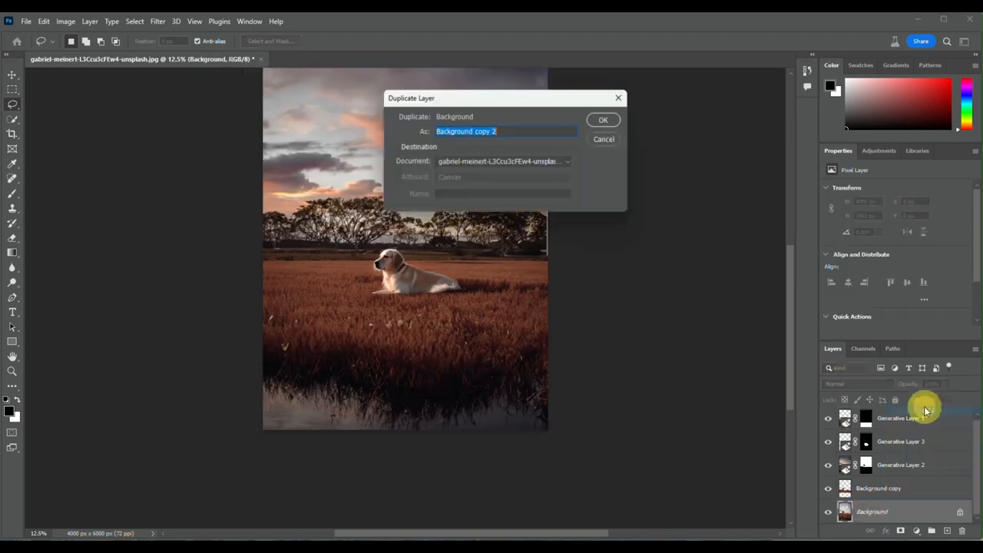
{"action": "key", "text": "Return"}
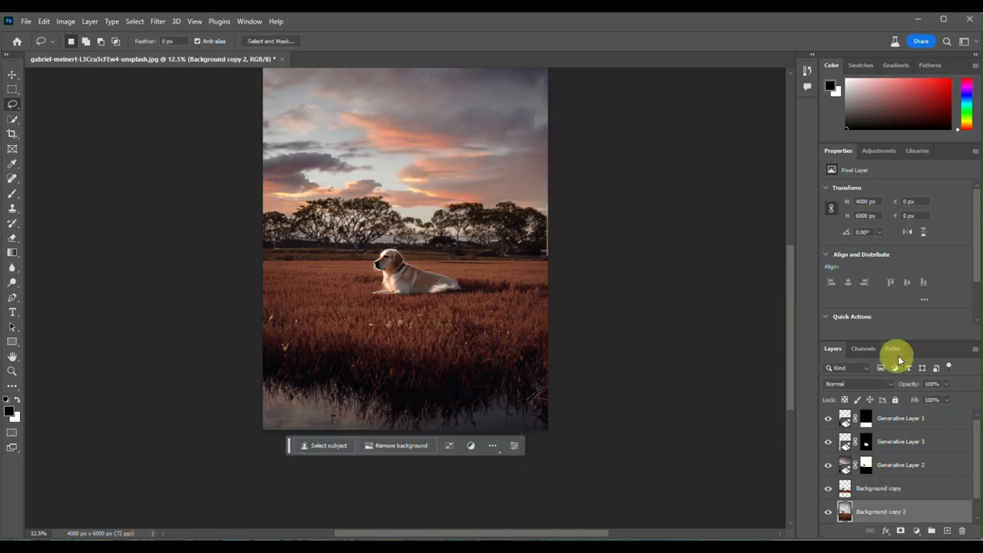
{"action": "left_click_drag", "start_coordinate": [893, 510], "coordinate": [886, 403]}
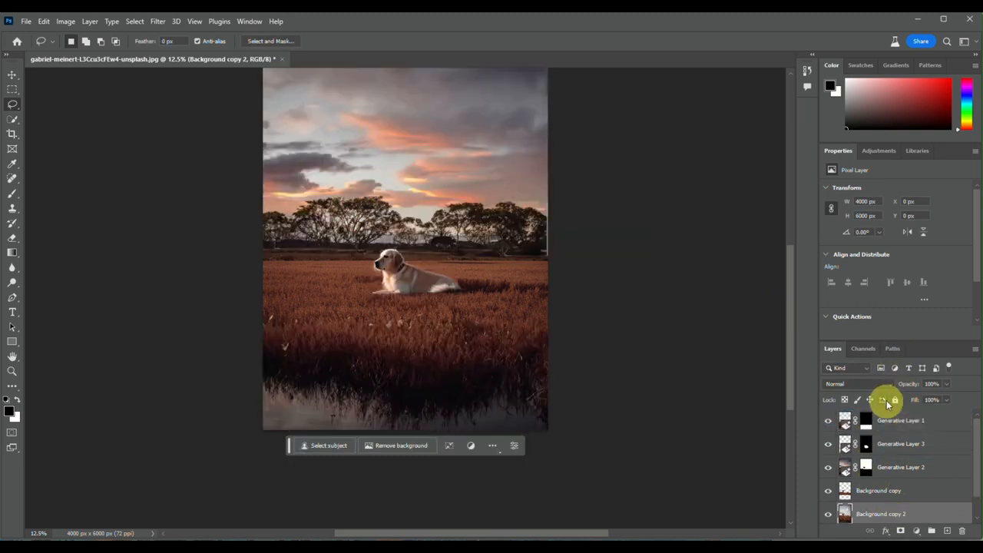
{"action": "left_click_drag", "start_coordinate": [877, 517], "coordinate": [890, 420]}
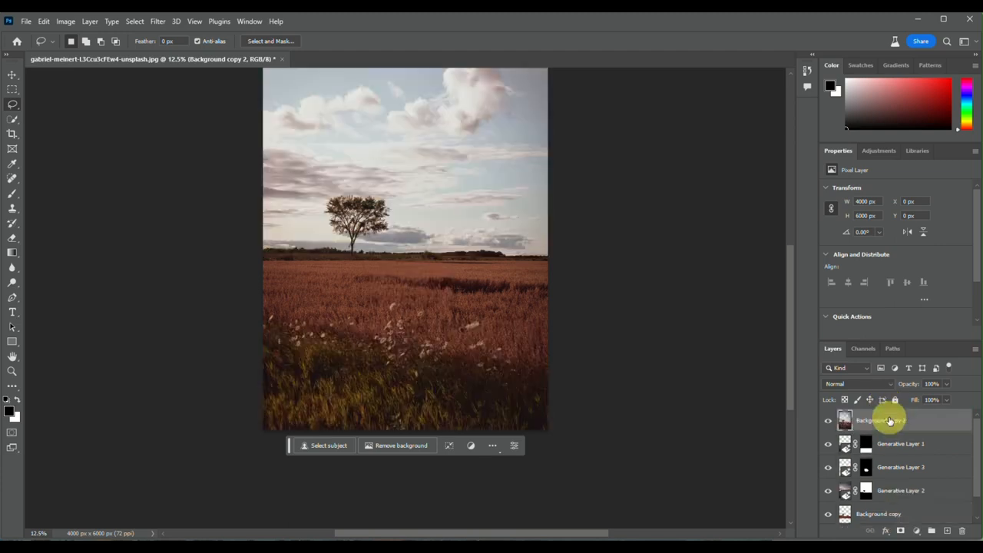
Toggle the visibility of Background copy 2 to compare the original photo with the edit, and leave the copy hidden
{"action": "left_click", "coordinate": [827, 424]}
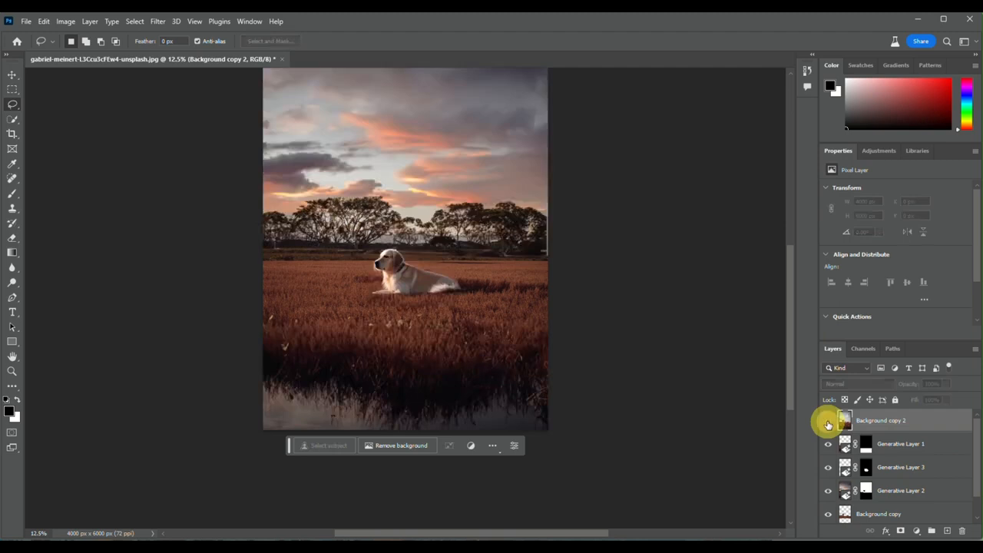
{"action": "left_click", "coordinate": [827, 424]}
{"action": "left_click", "coordinate": [827, 423]}
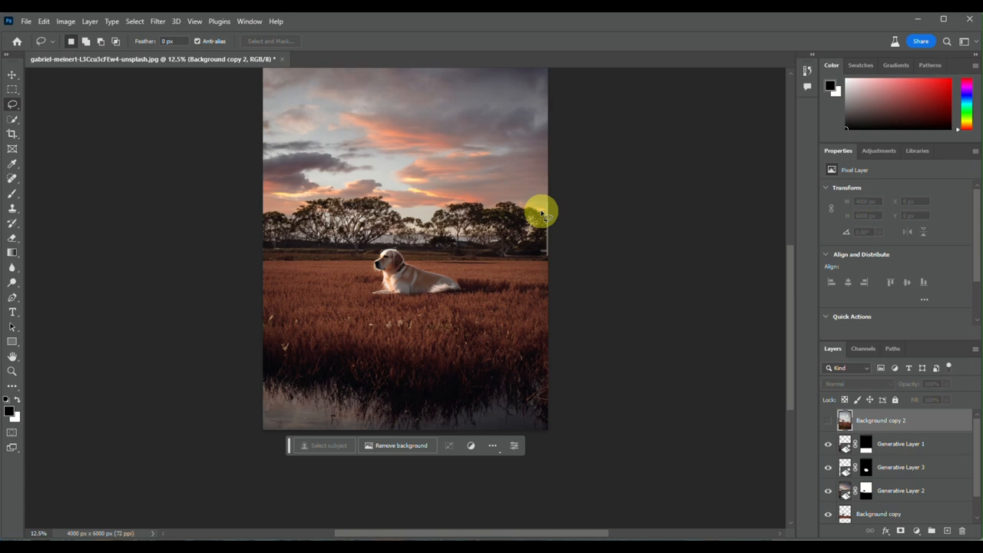
{"action": "scroll", "coordinate": [541, 214], "scroll_direction": "up", "scroll_amount": 1}
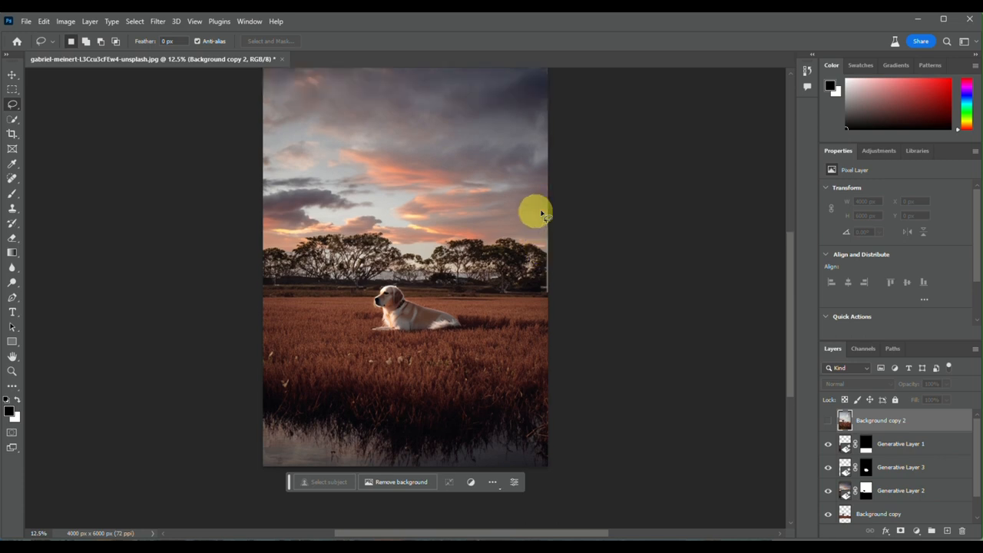